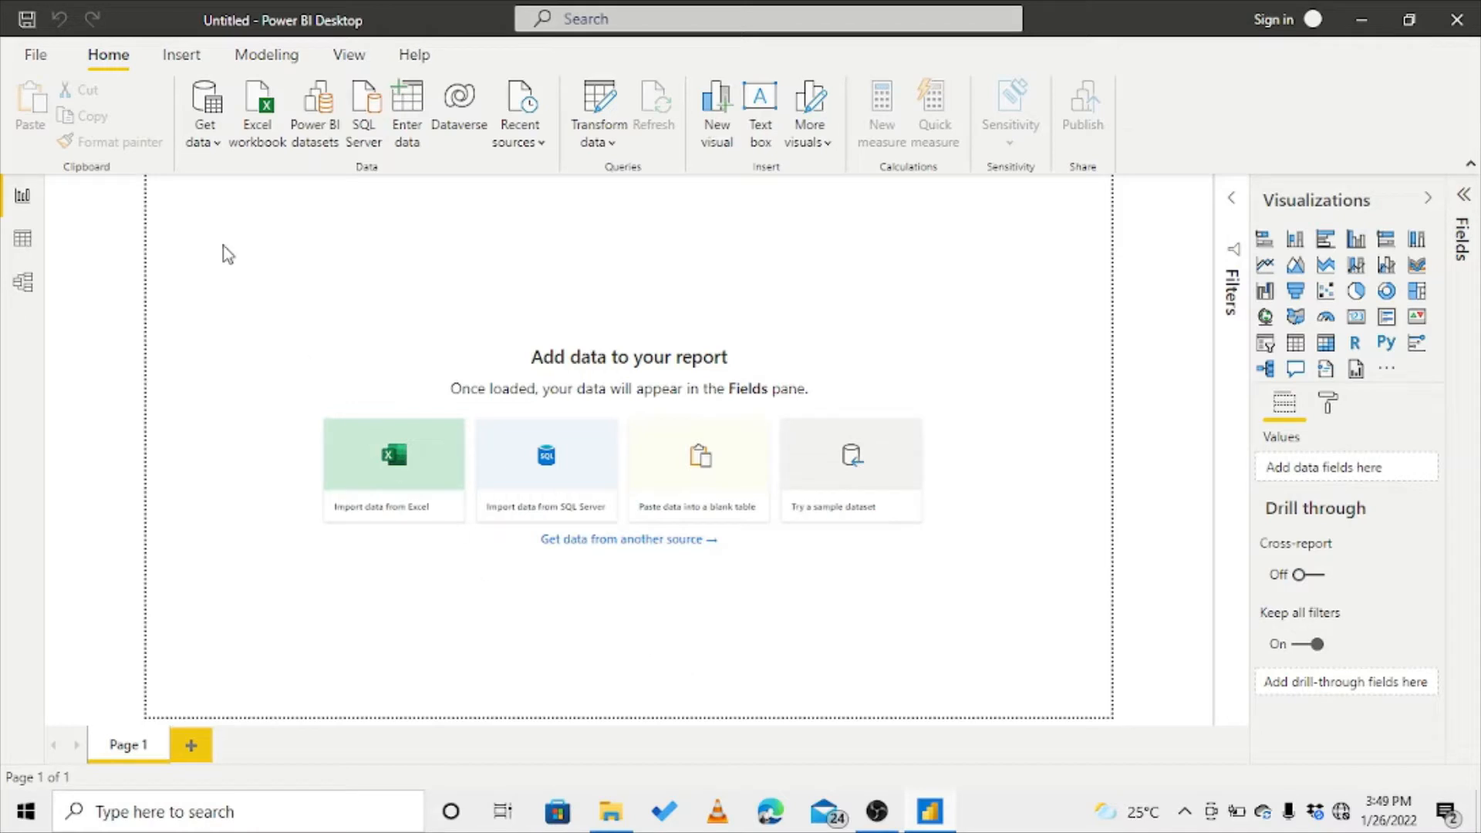
Get data from the Excel workbook Sample 1 in the Power BI Training folder, opening its Sheet1 for transformation.
{"action": "left_click", "coordinate": [218, 146]}
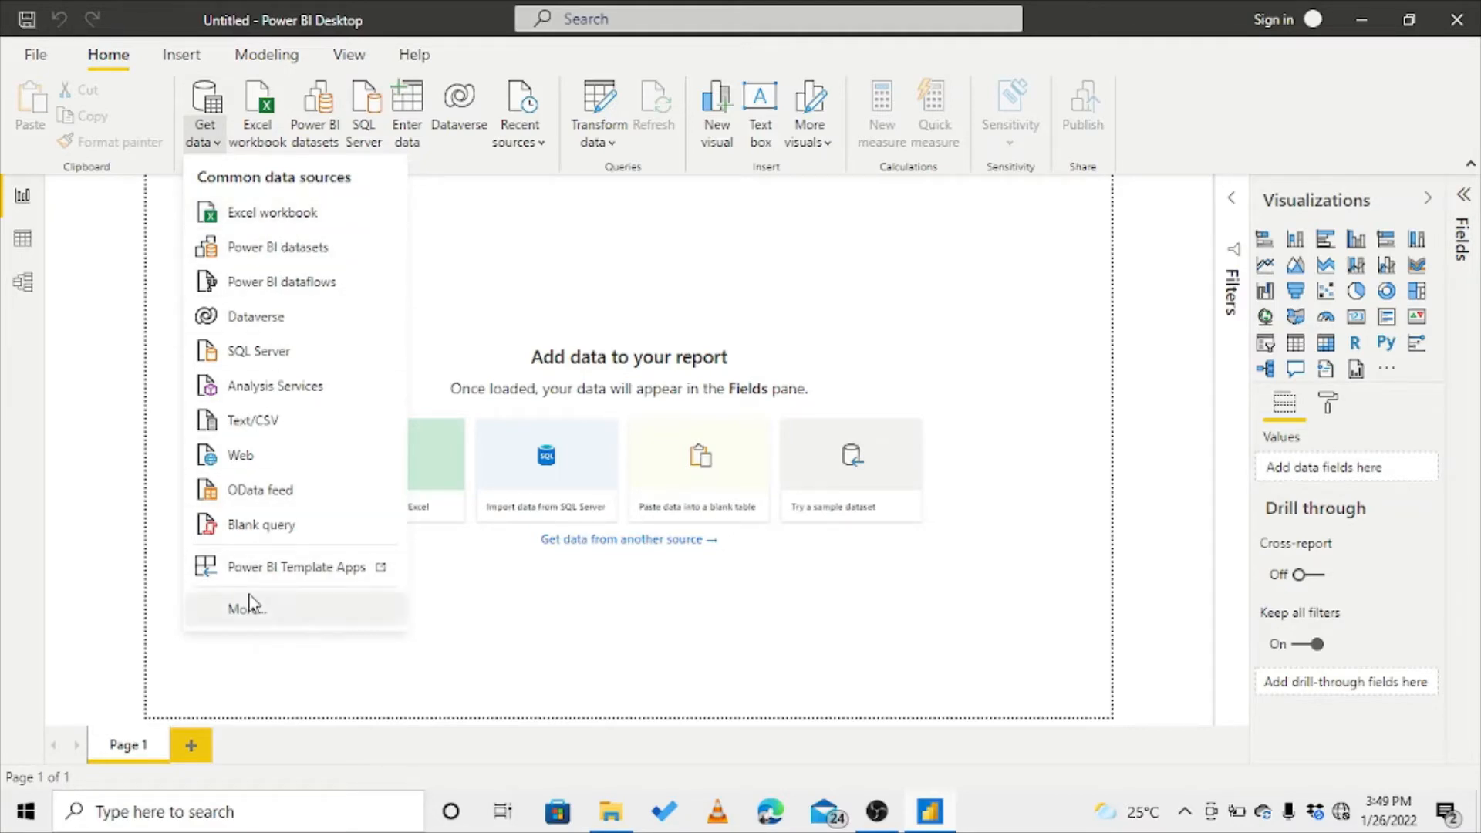
{"action": "left_click", "coordinate": [254, 617]}
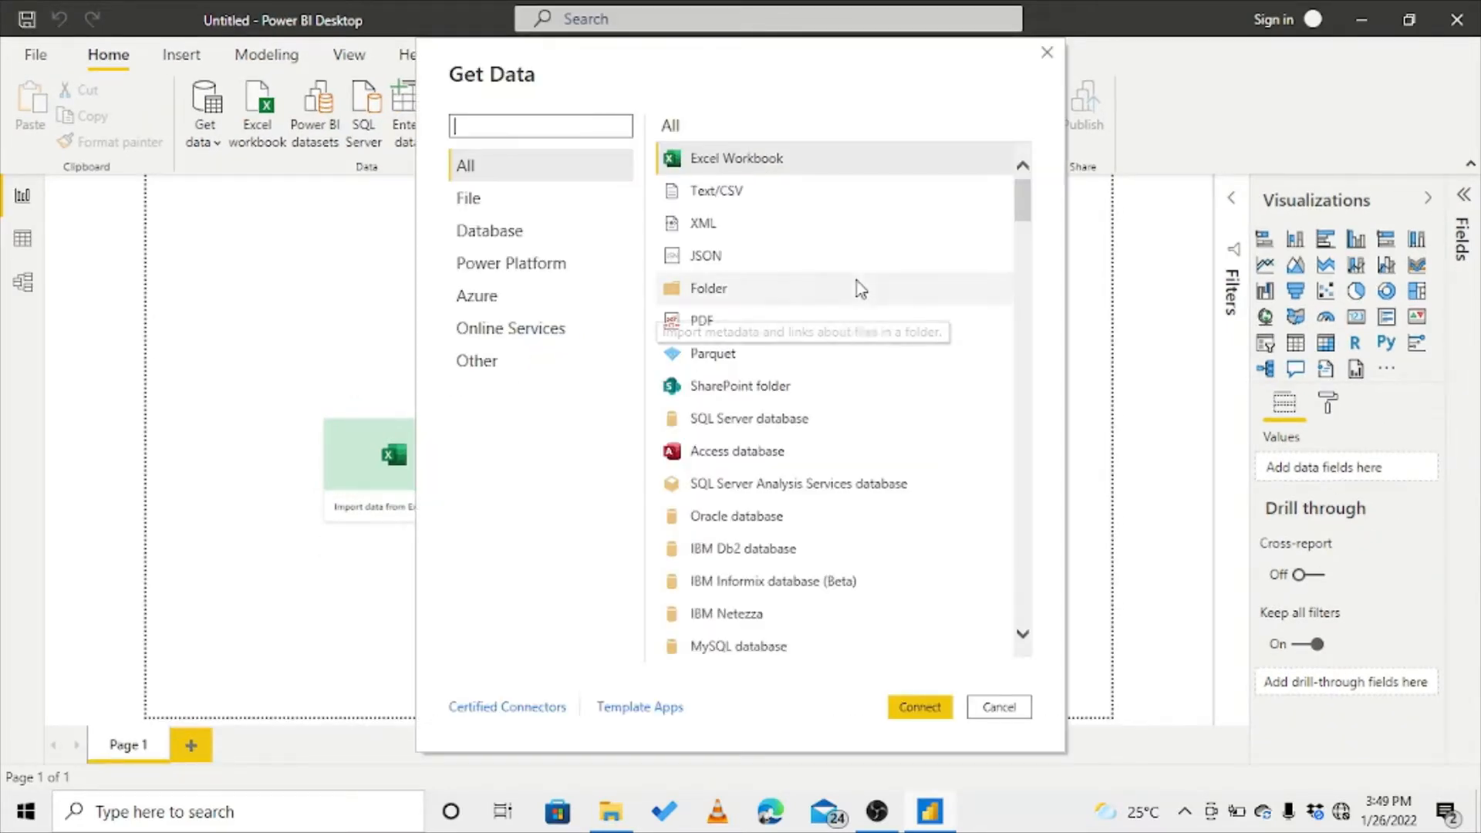
{"action": "mouse_move", "coordinate": [1022, 210]}
{"action": "left_mouse_down"}
{"action": "mouse_move", "coordinate": [1024, 424]}
{"action": "mouse_move", "coordinate": [1021, 223]}
{"action": "mouse_move", "coordinate": [1002, 204]}
{"action": "left_mouse_up"}
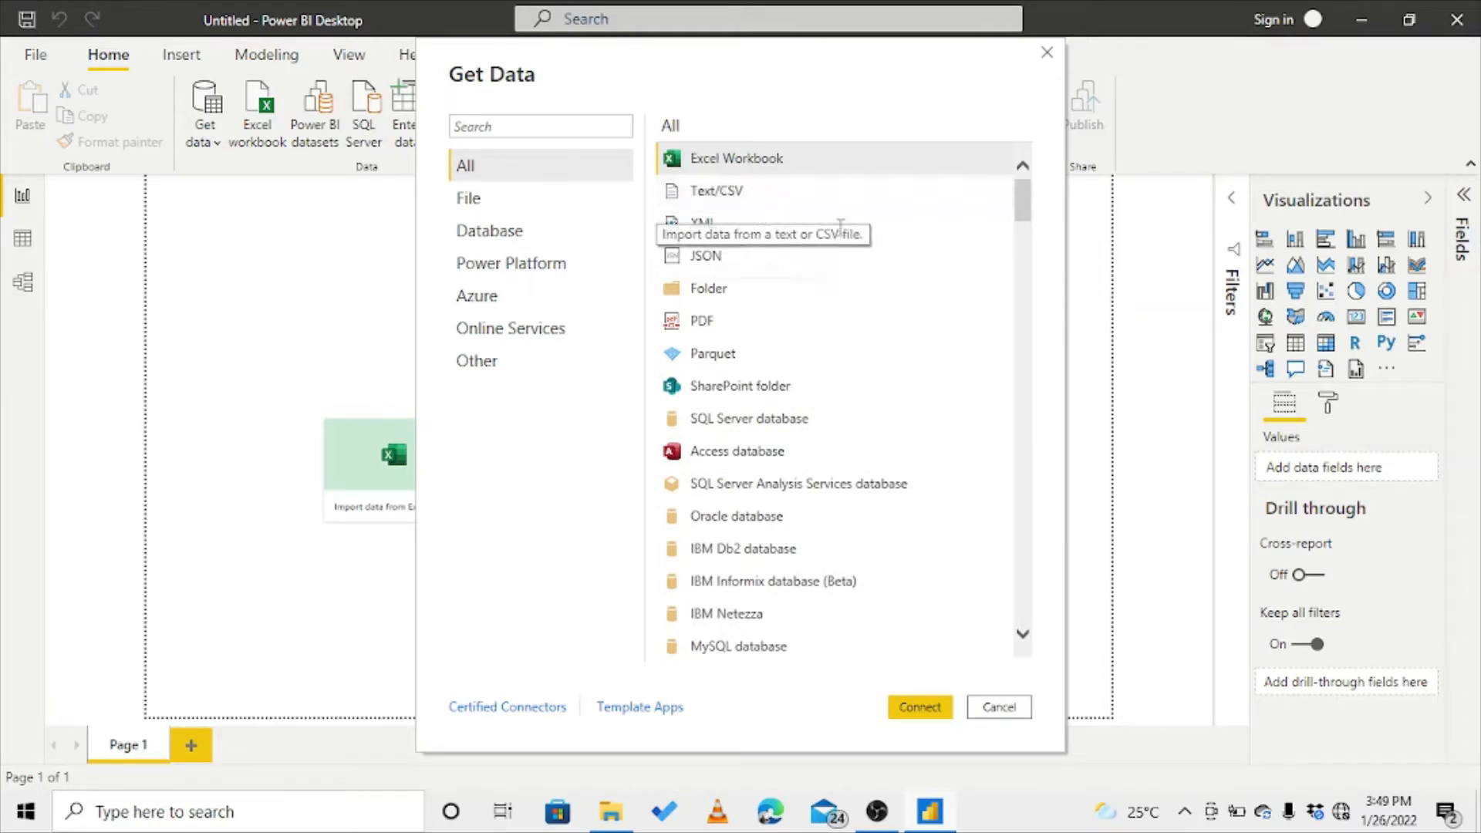
{"action": "double_click", "coordinate": [781, 164]}
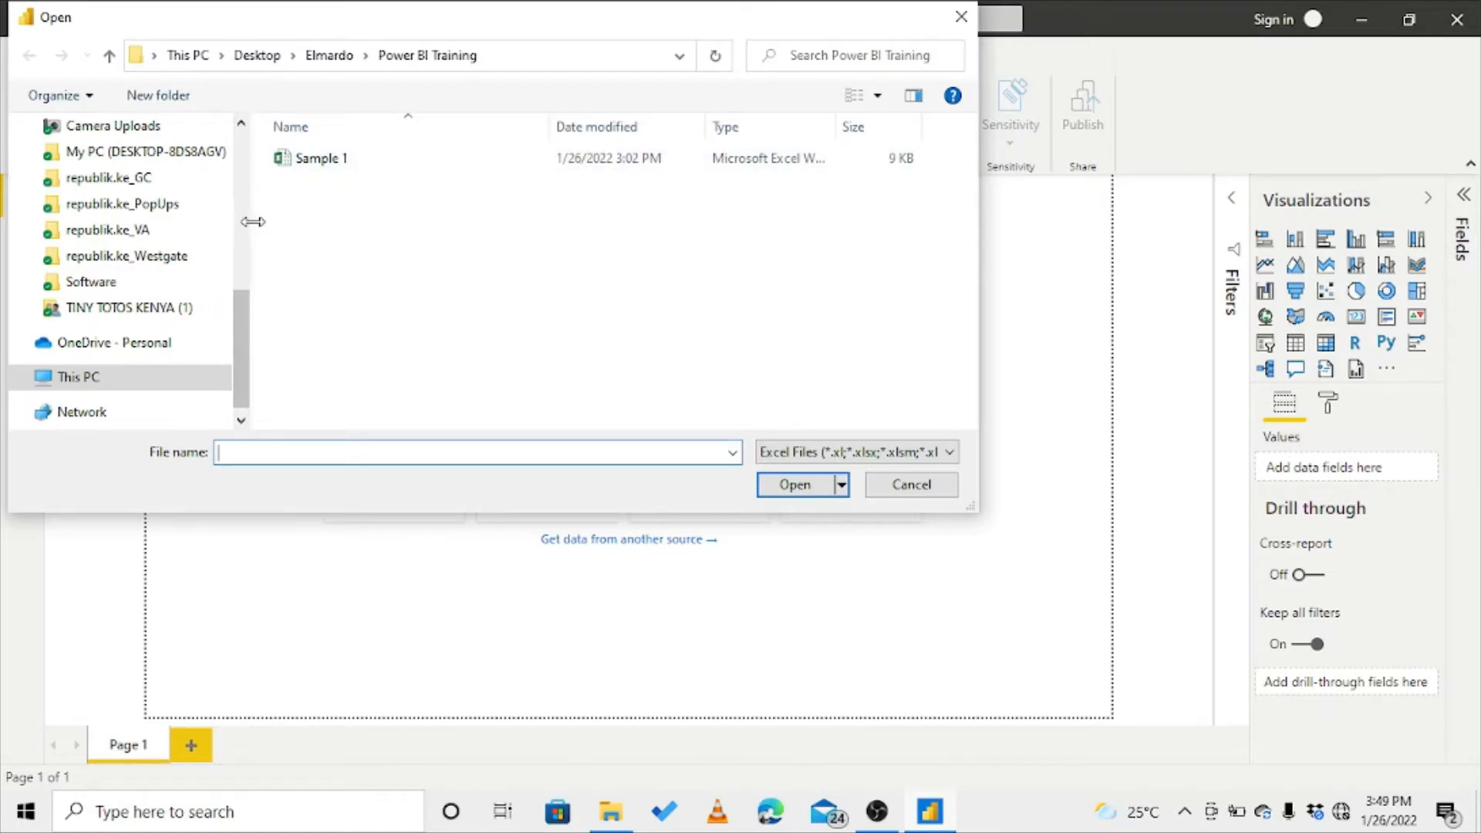
{"action": "left_click_drag", "start_coordinate": [249, 228], "coordinate": [68, 228]}
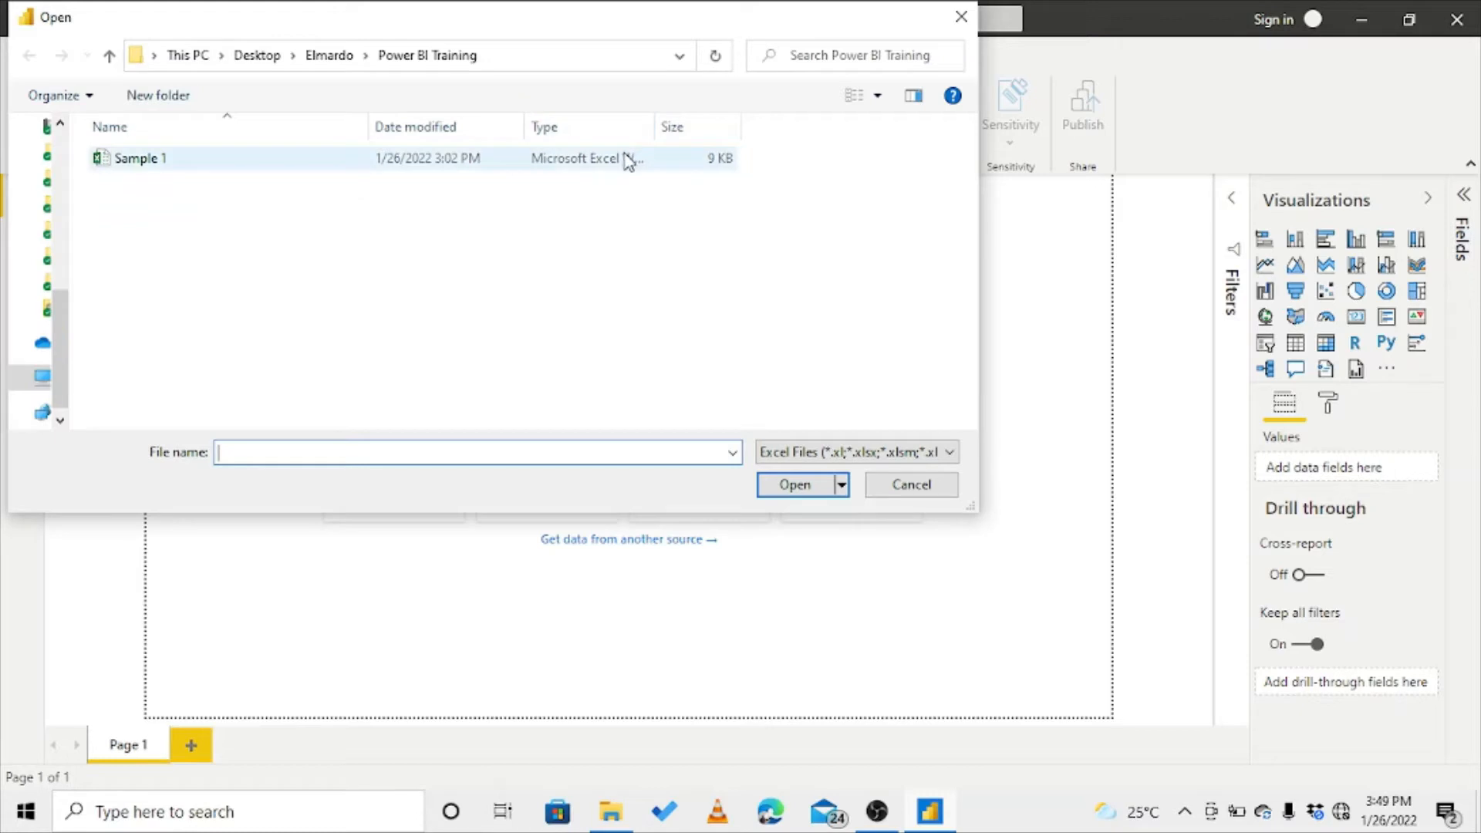
{"action": "double_click", "coordinate": [304, 160]}
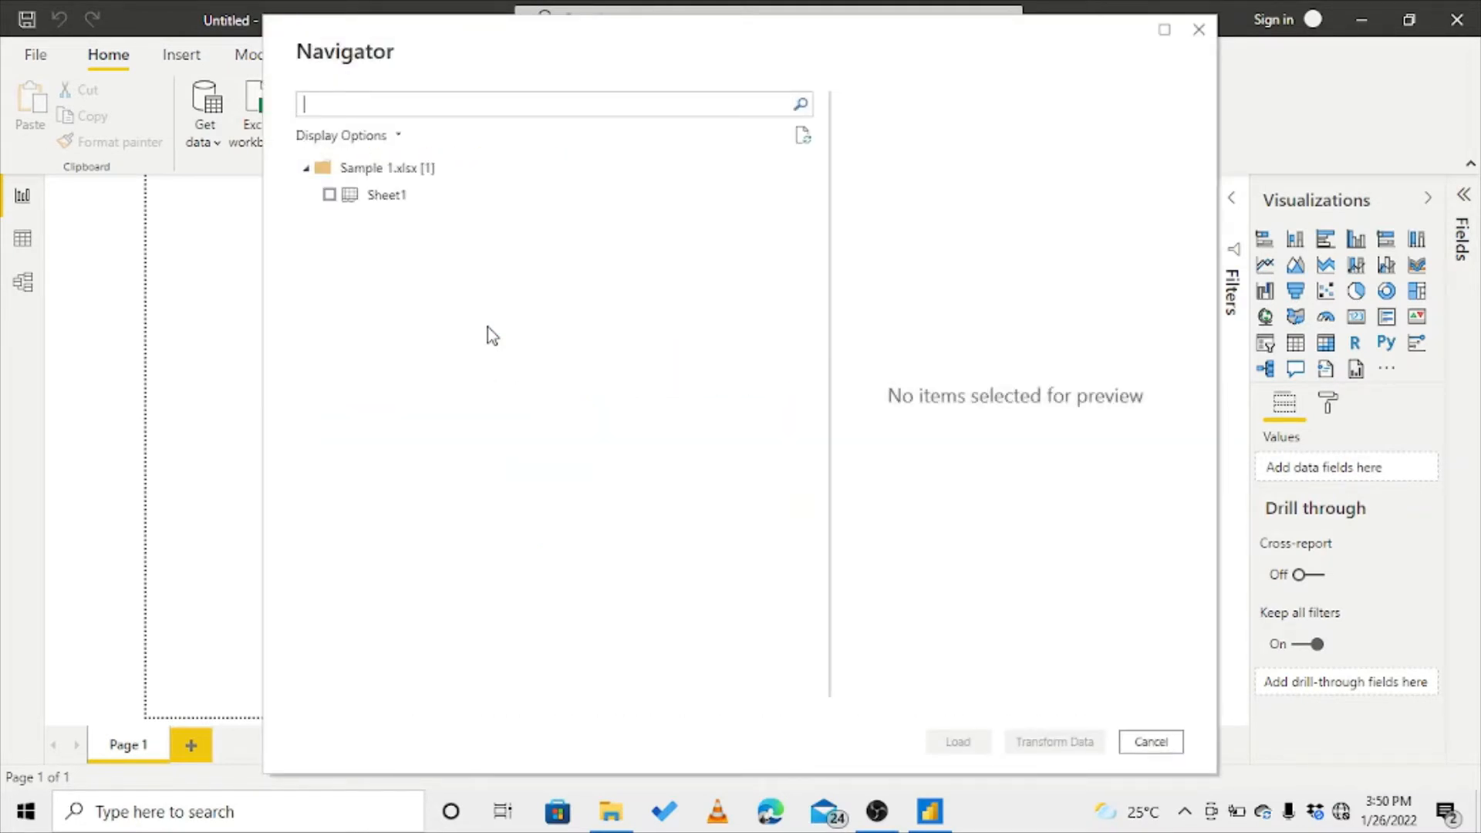
{"action": "left_click", "coordinate": [387, 197]}
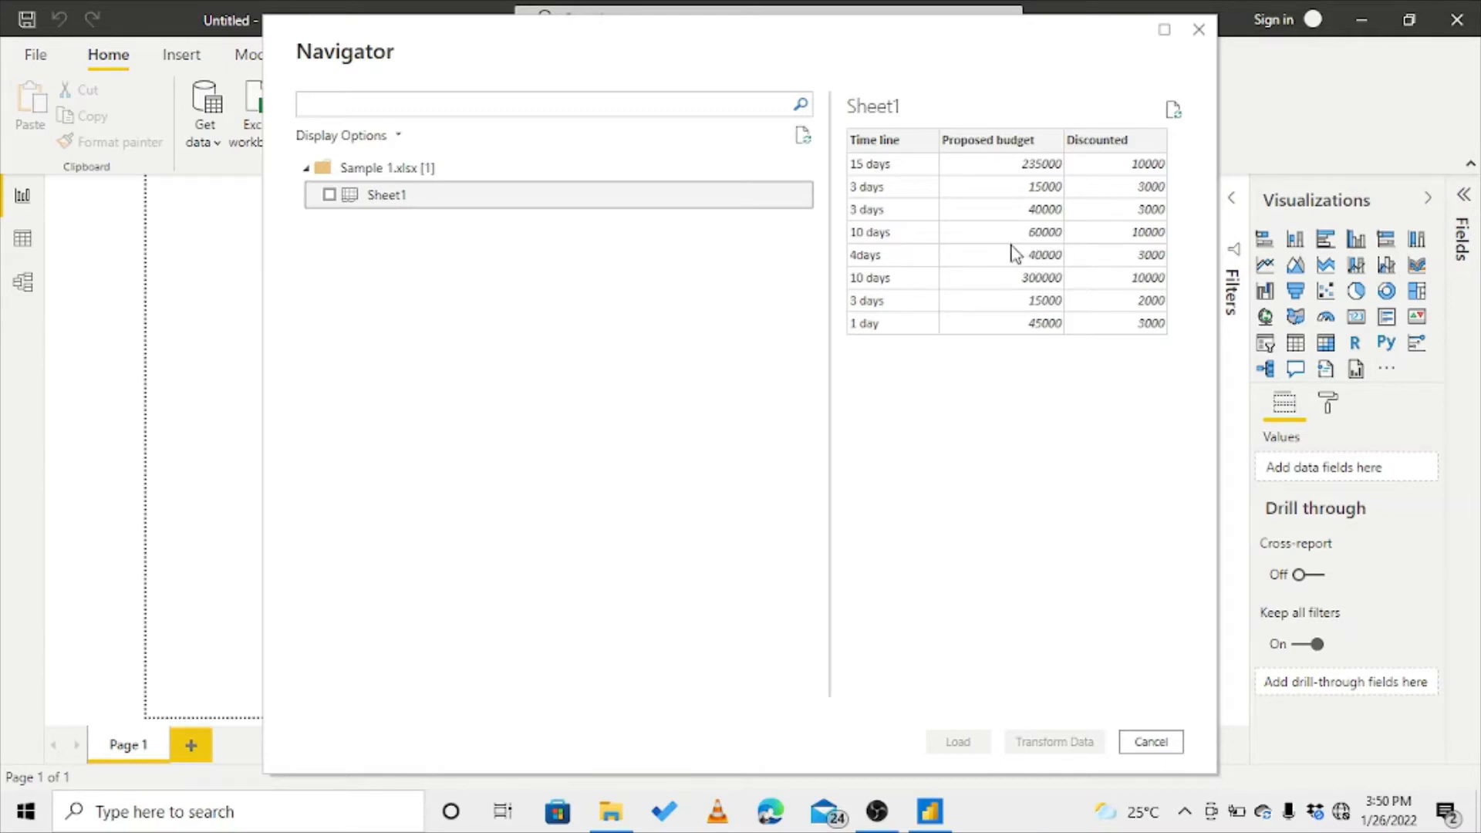
{"action": "left_click", "coordinate": [330, 195]}
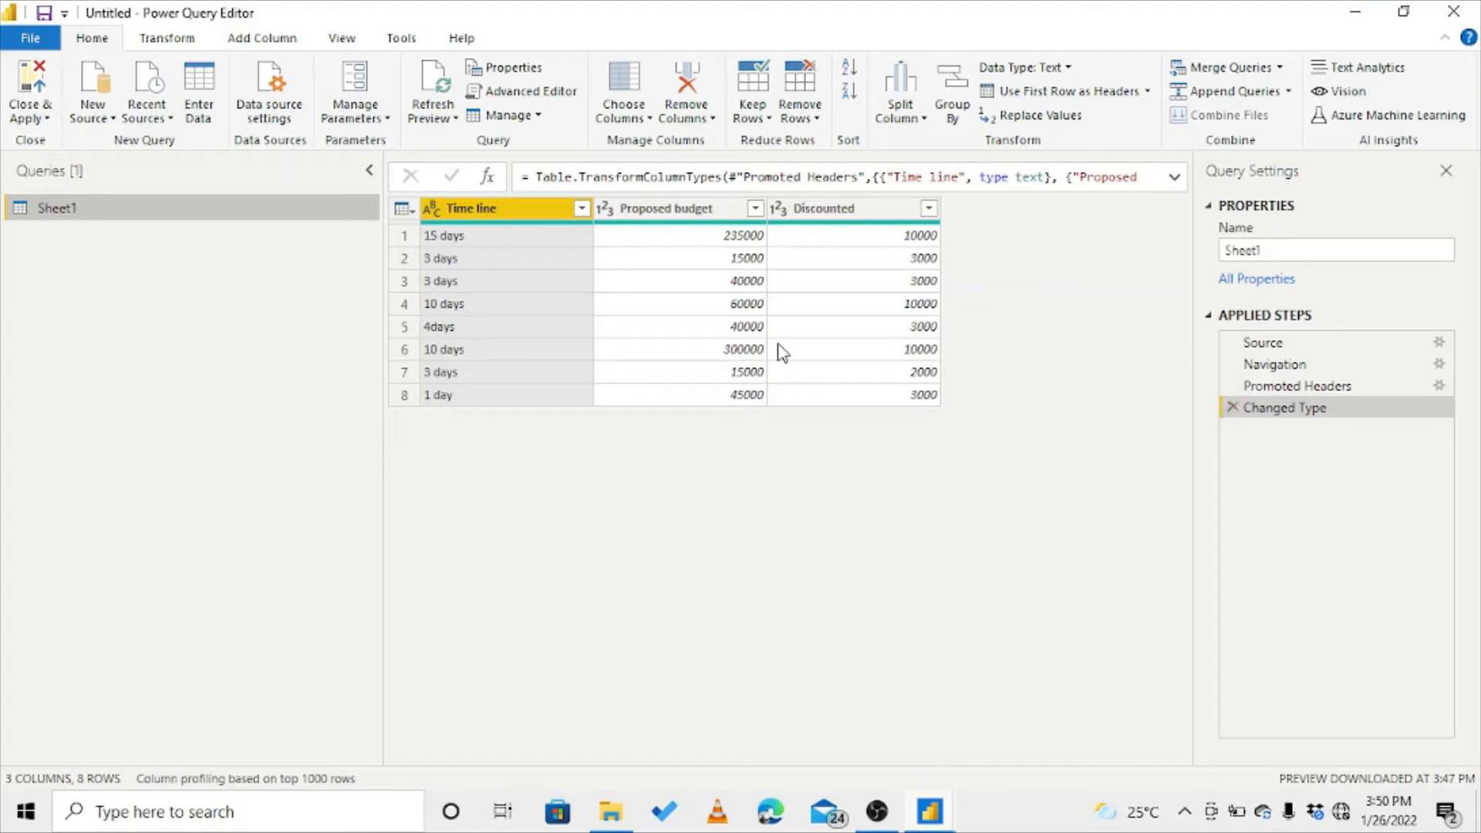
Delete the Changed Type, Promoted Headers and Navigation steps from the Sheet1 query, and expand the sheet's table from the source again.
{"action": "left_click", "coordinate": [1232, 407]}
{"action": "left_click", "coordinate": [1232, 386]}
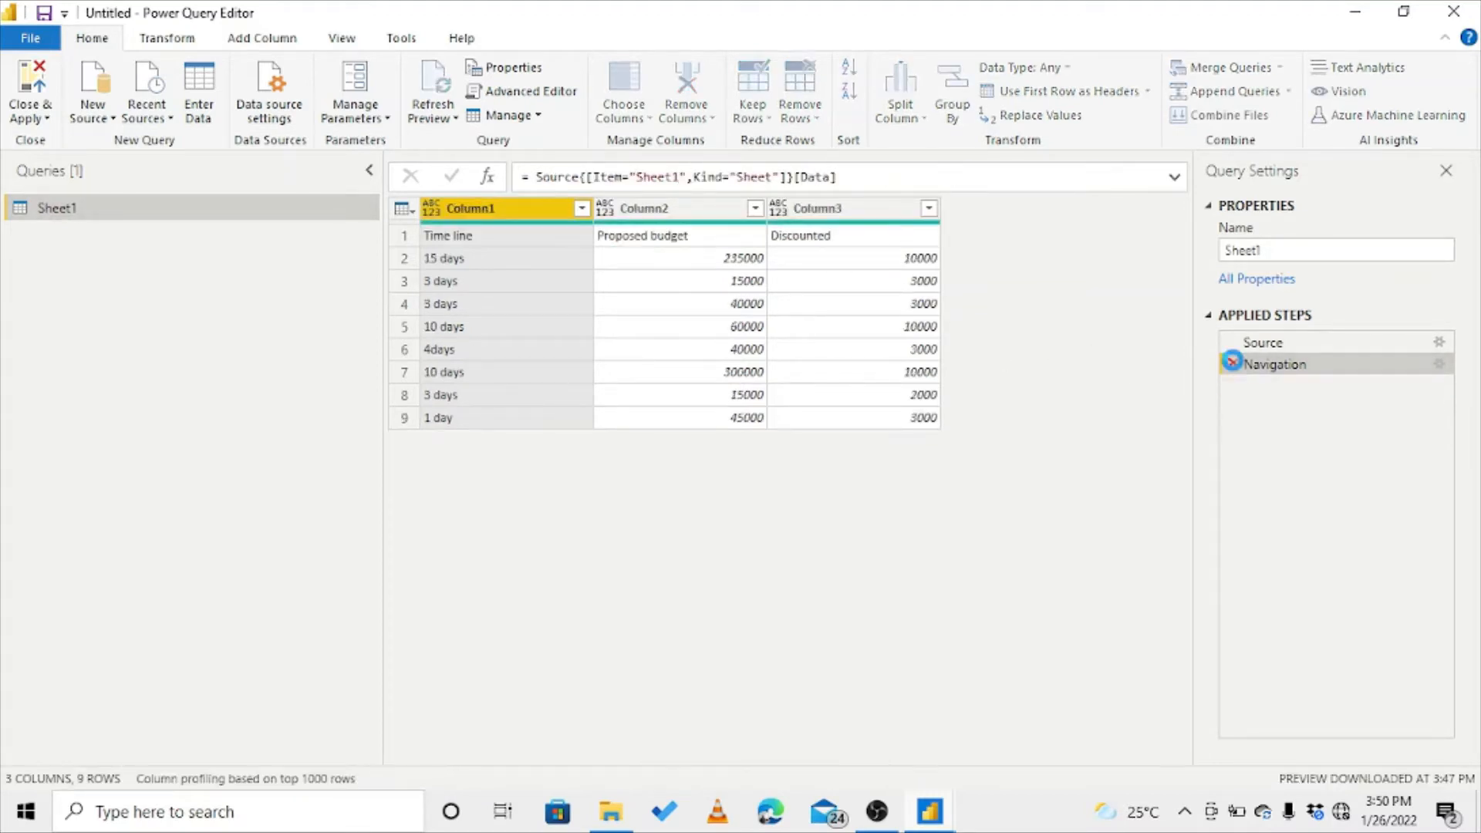
{"action": "left_click", "coordinate": [1231, 361]}
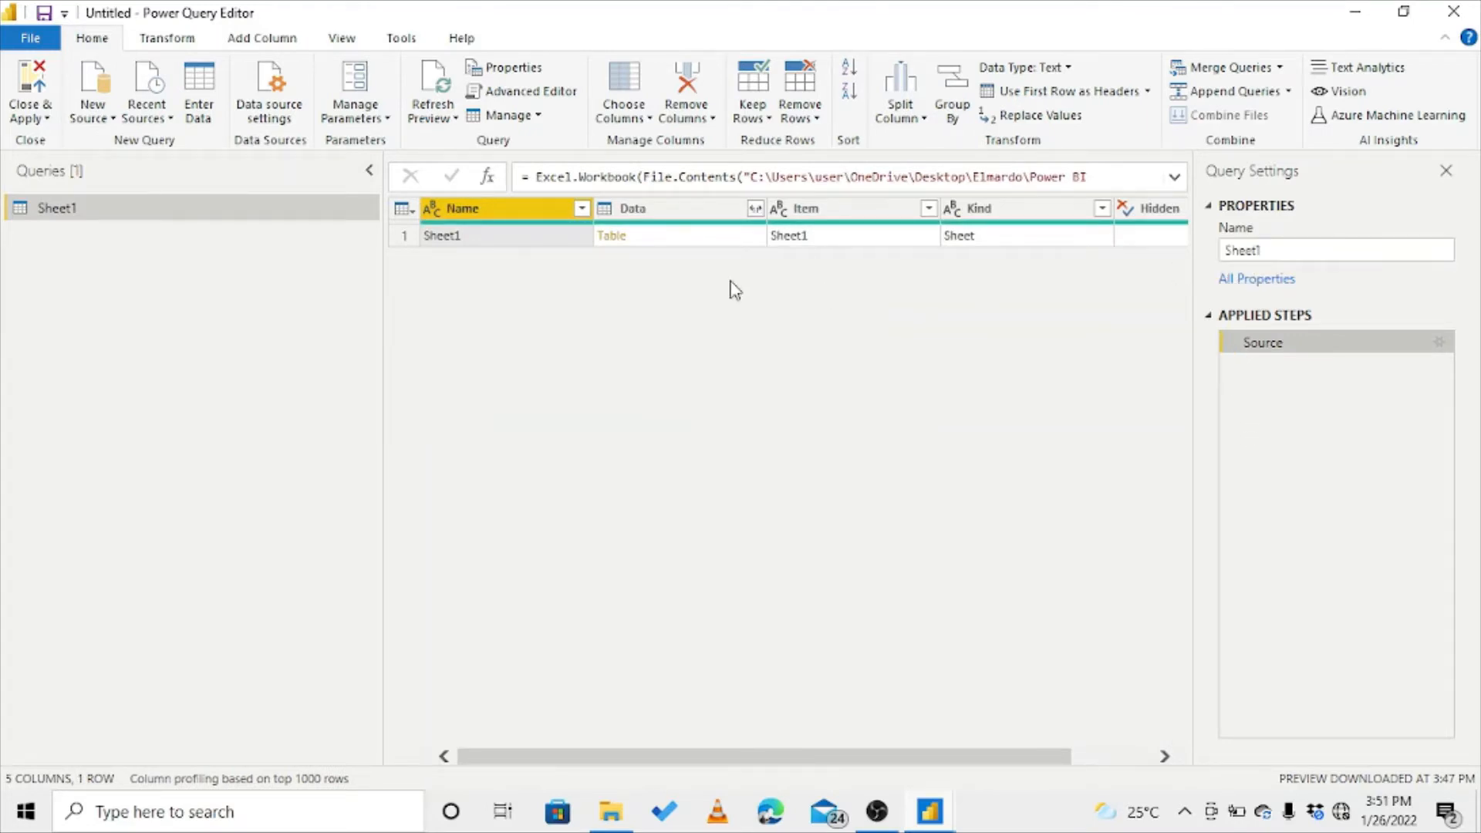
{"action": "left_click", "coordinate": [614, 240]}
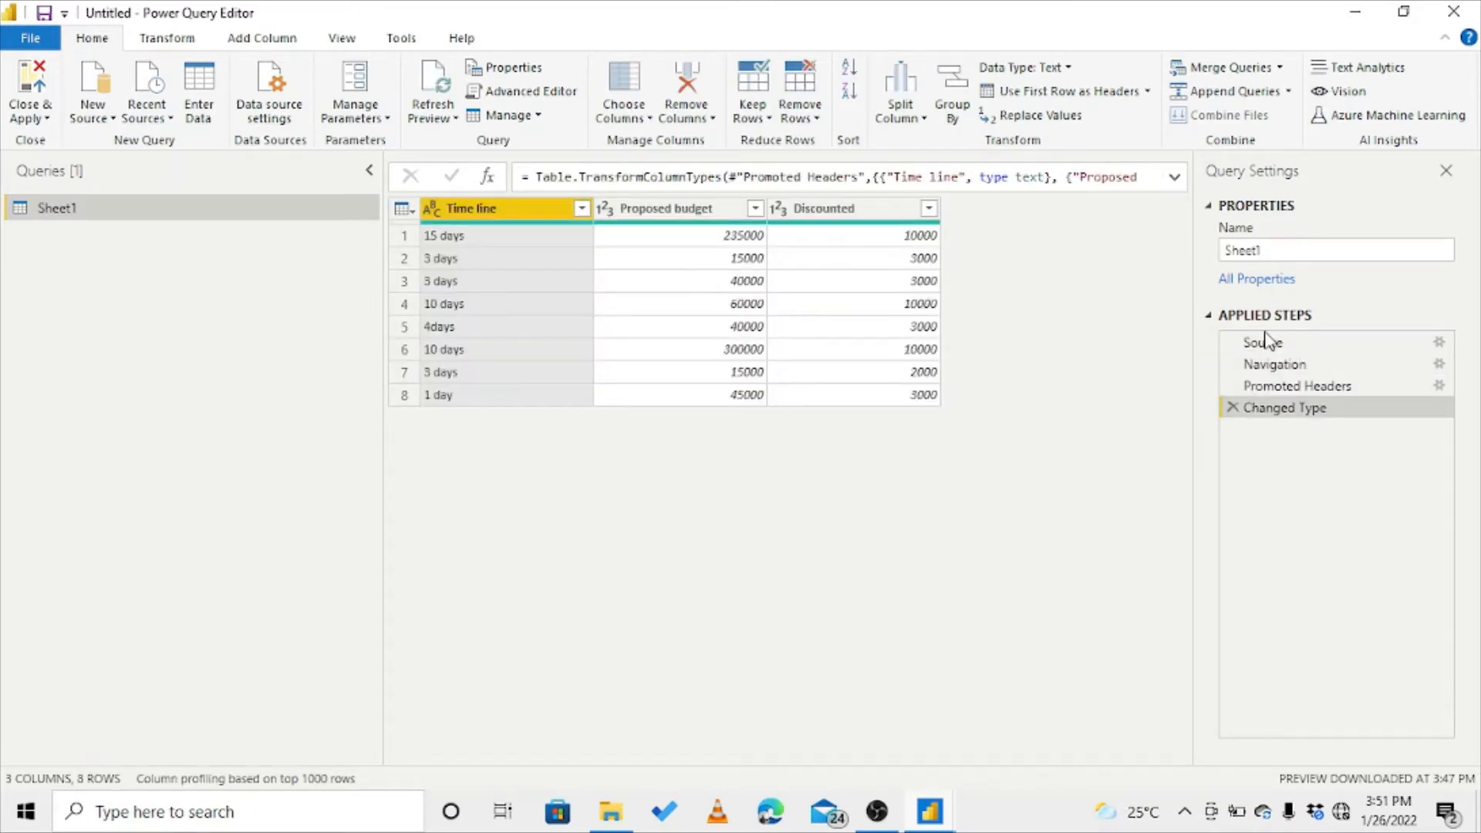
Remove the Changed Type and Promoted Headers steps, and promote the first row to column headers manually.
{"action": "left_click", "coordinate": [1232, 409]}
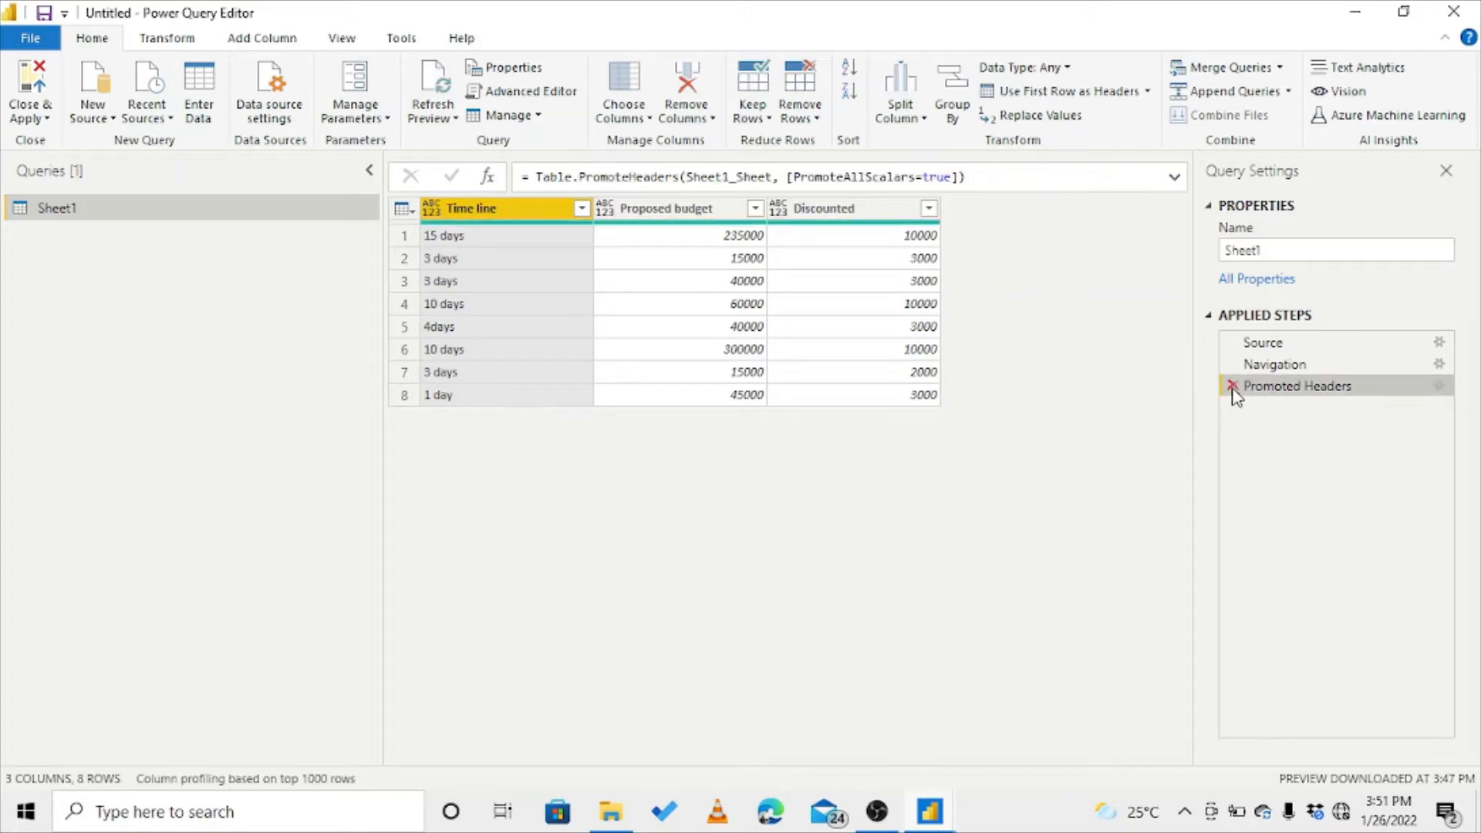
{"action": "left_click", "coordinate": [1231, 386]}
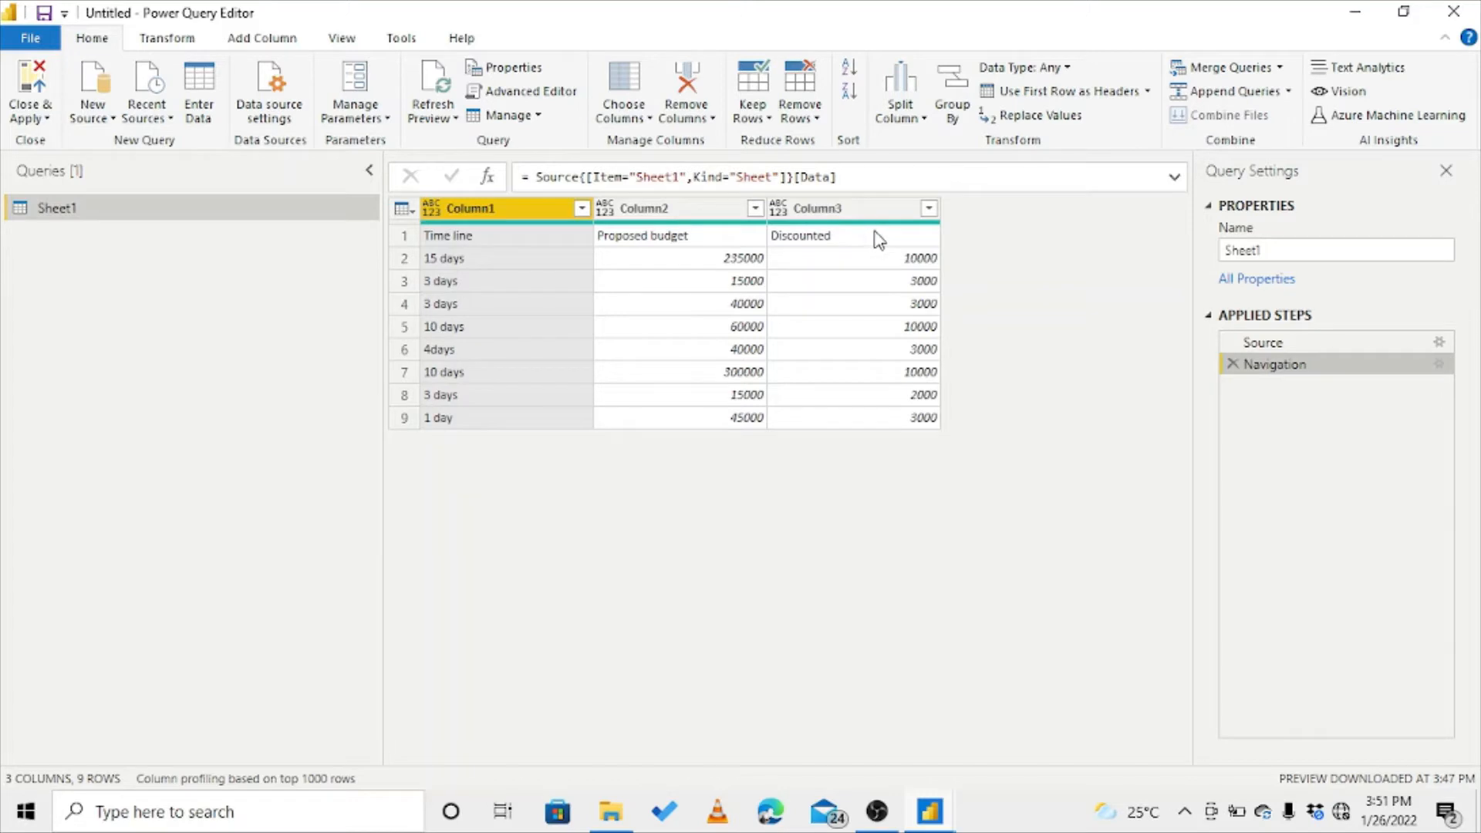
{"action": "left_click", "coordinate": [1033, 101]}
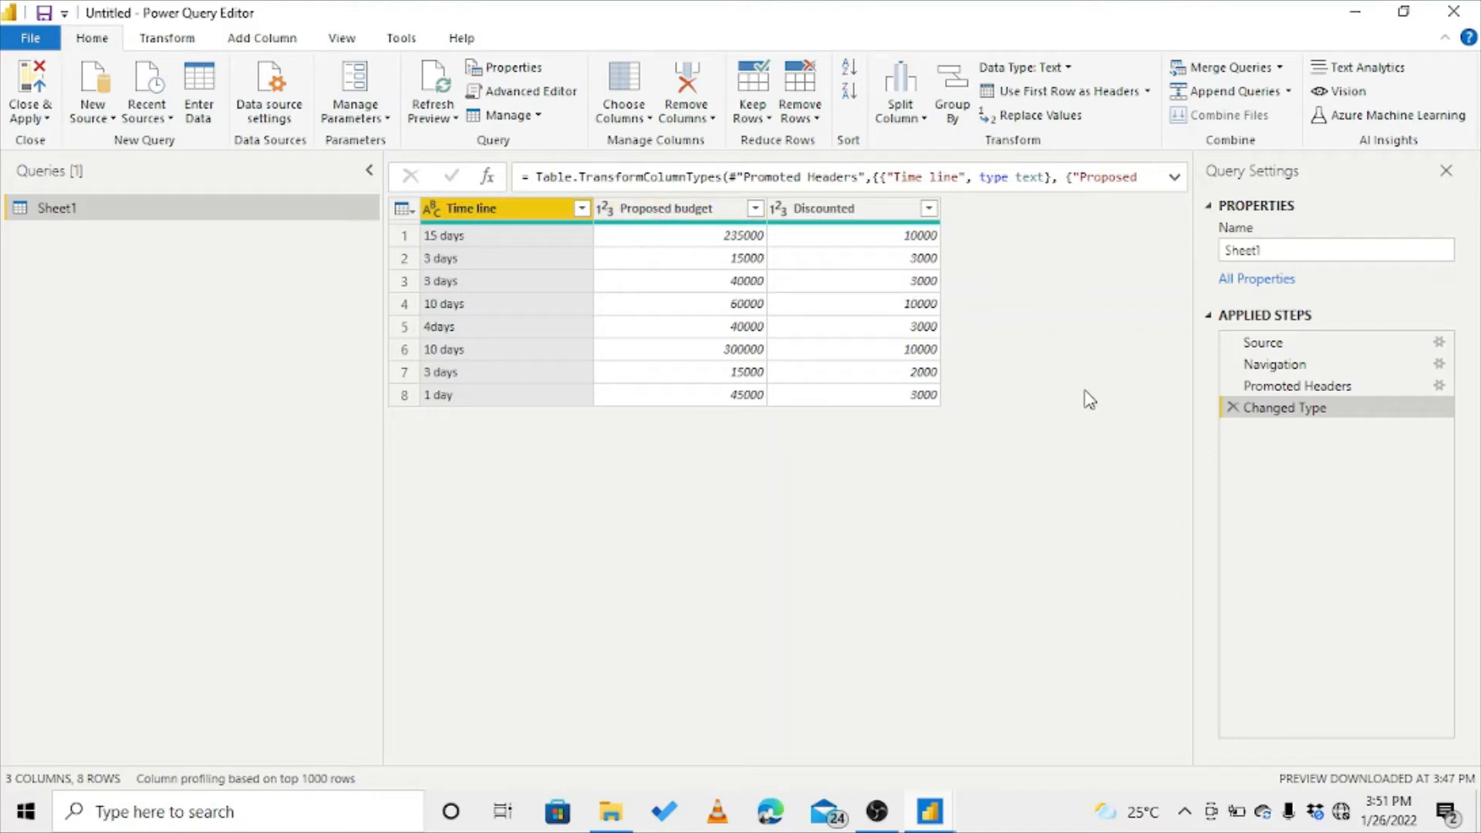
Delete the Changed Type step and detect the data types of all three columns again.
{"action": "left_click", "coordinate": [1232, 409]}
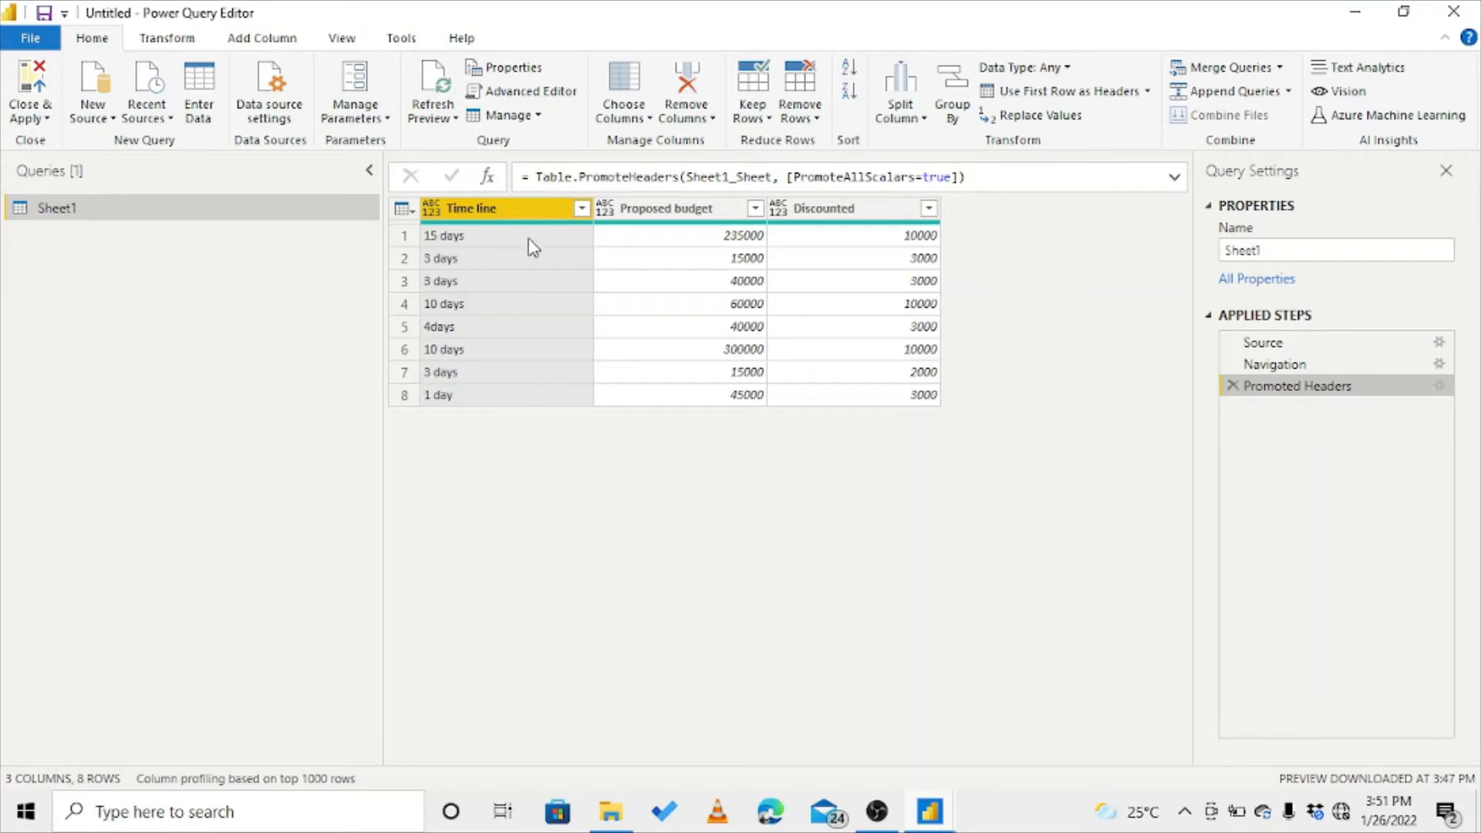
{"action": "left_click", "coordinate": [530, 259]}
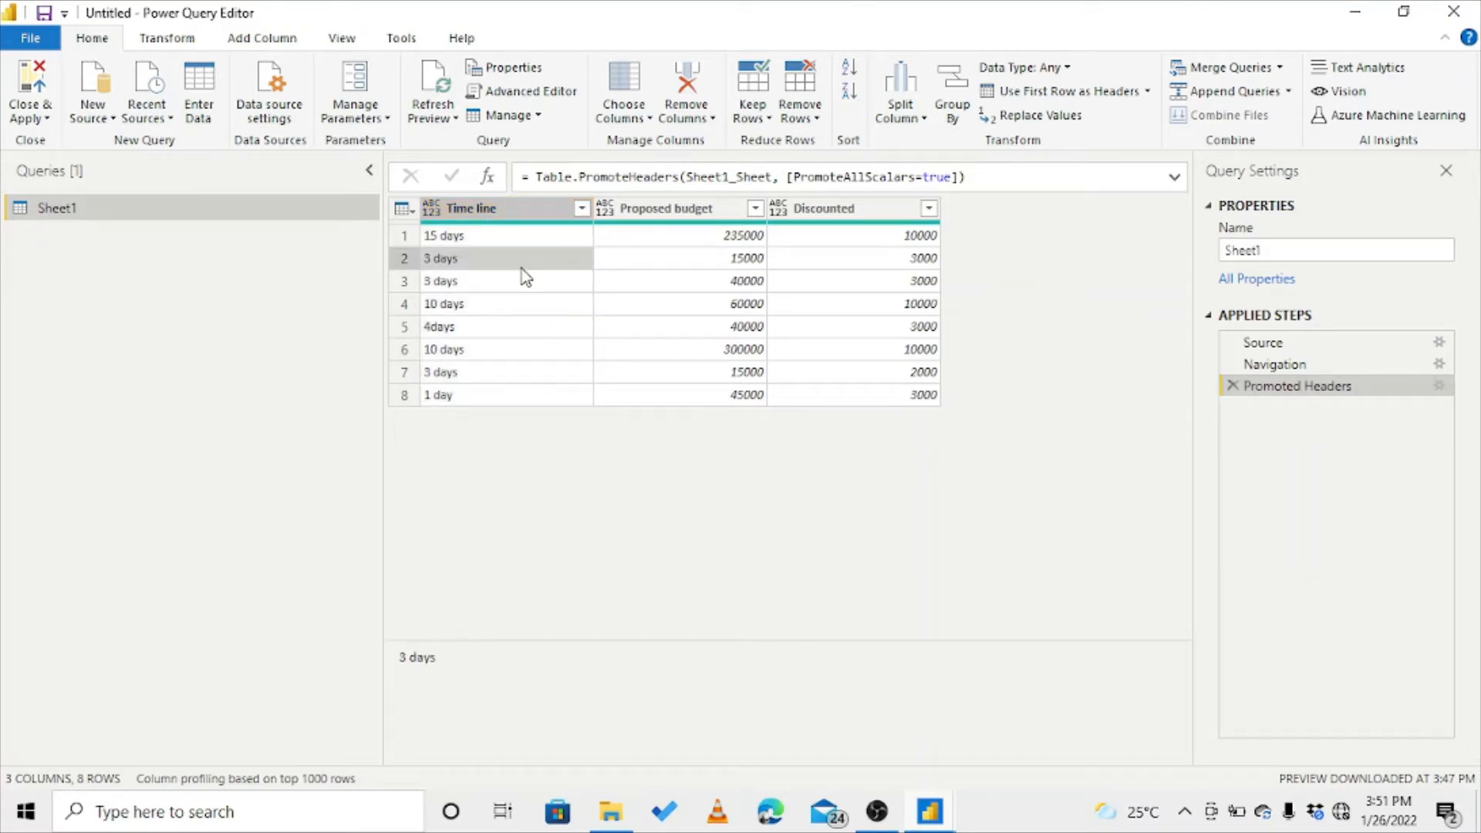
{"action": "key", "text": "ctrl+a"}
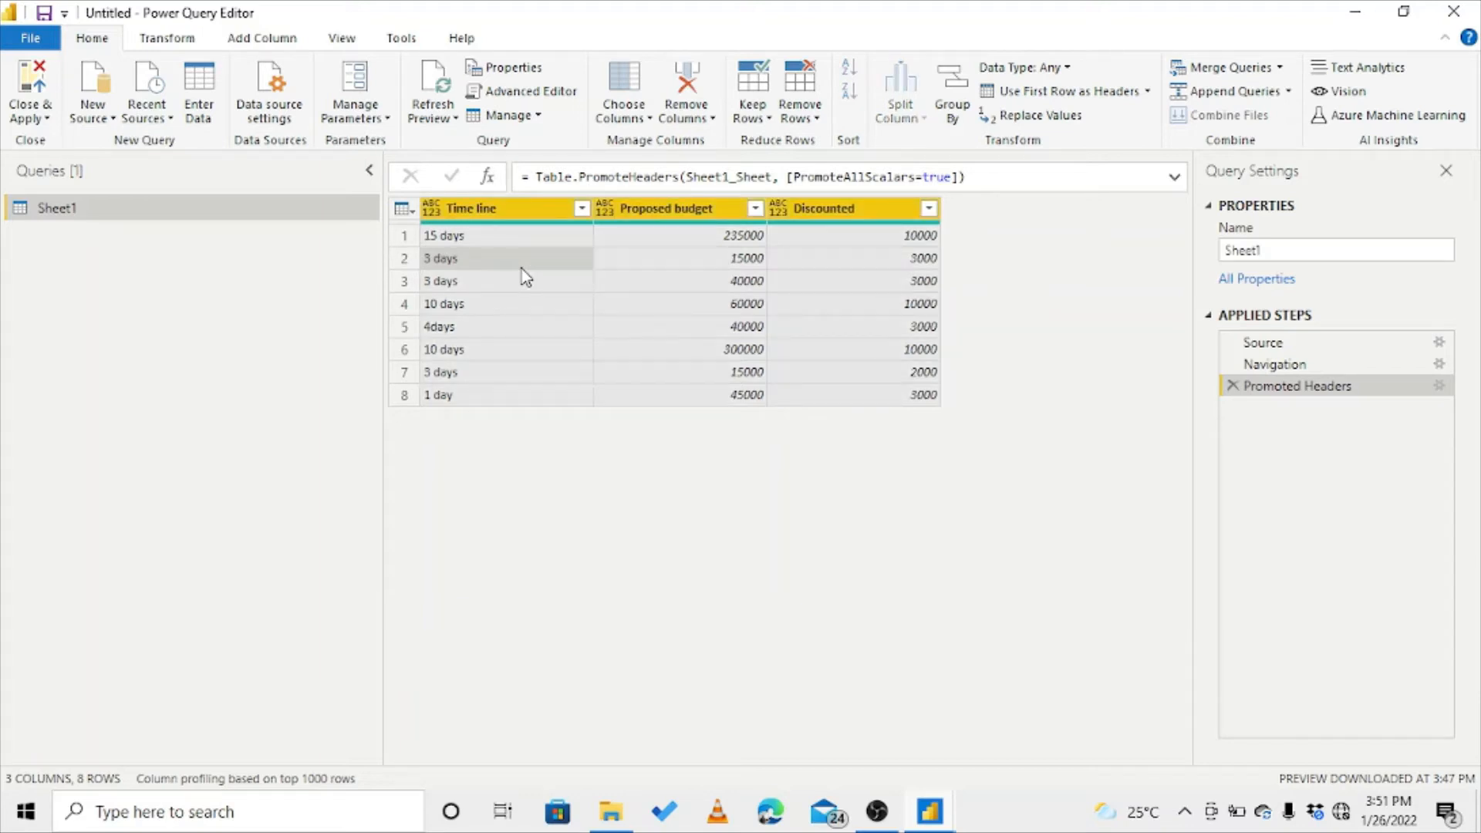
{"action": "left_click", "coordinate": [191, 46]}
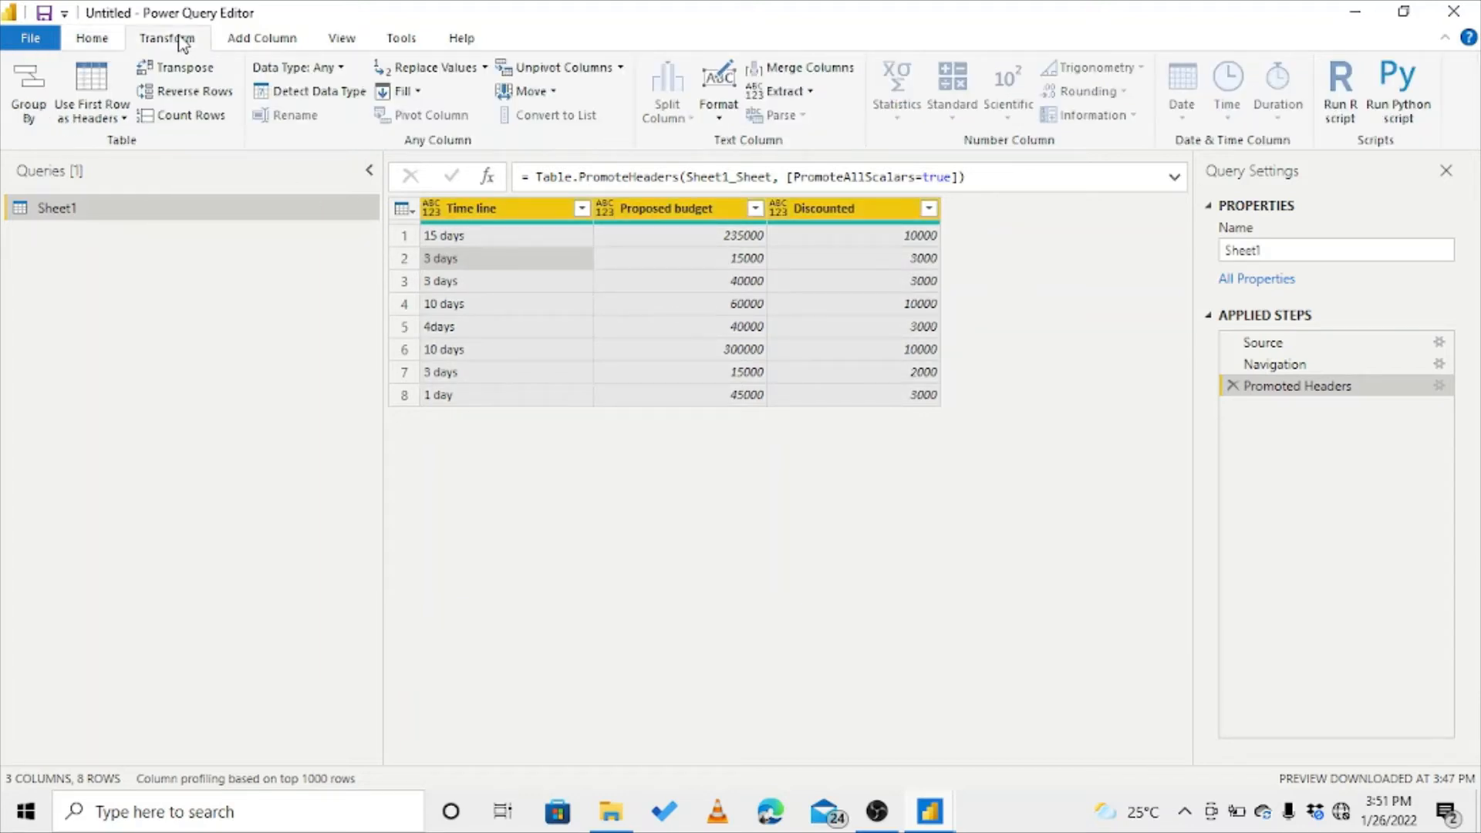
{"action": "left_click", "coordinate": [309, 92]}
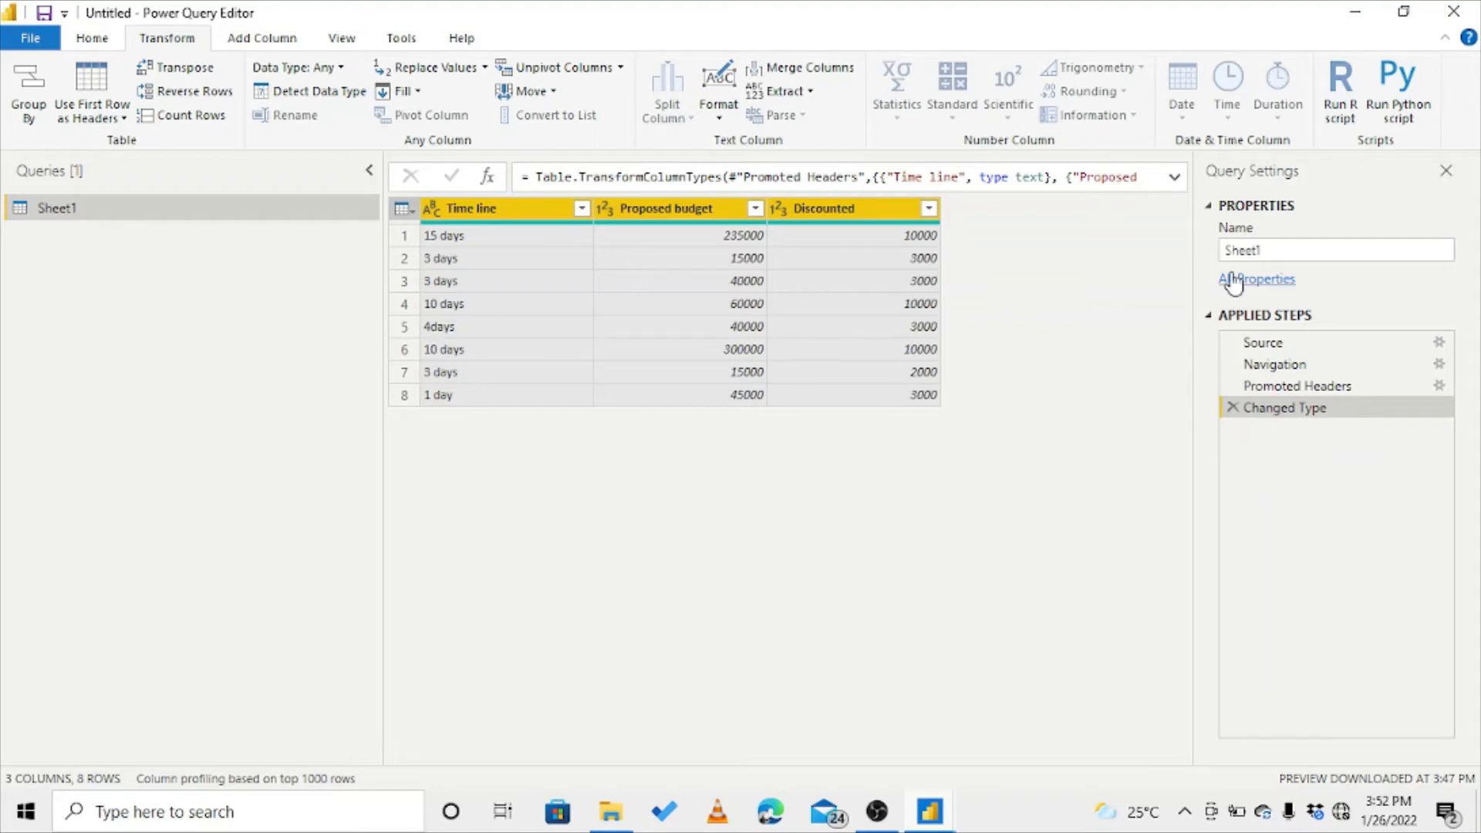
Rename the Sheet1 query to Sample data 1.
{"action": "left_click_drag", "start_coordinate": [1272, 252], "coordinate": [1223, 255]}
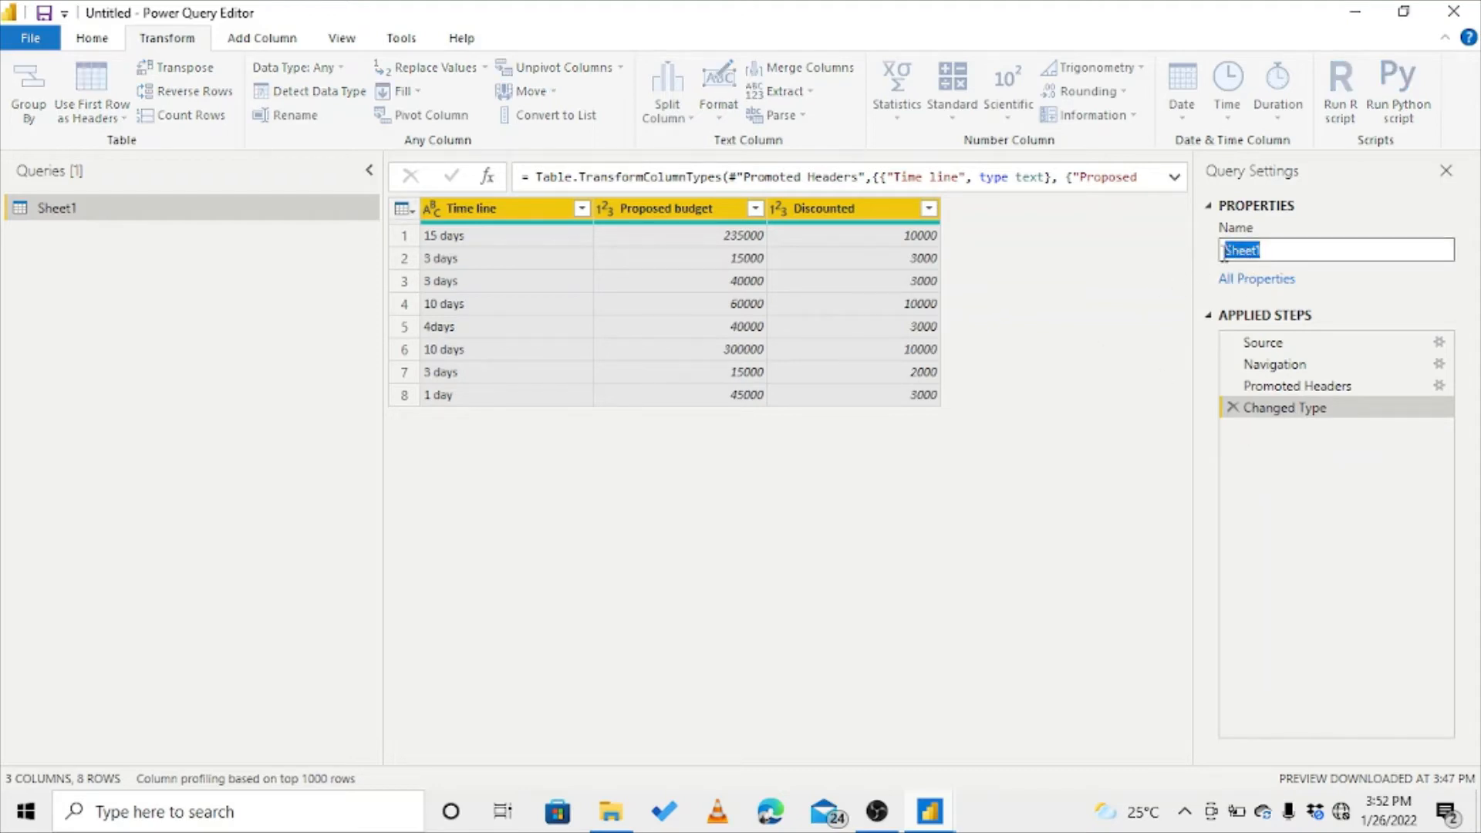
{"action": "type", "text": "s"}
{"action": "key", "text": "Return"}
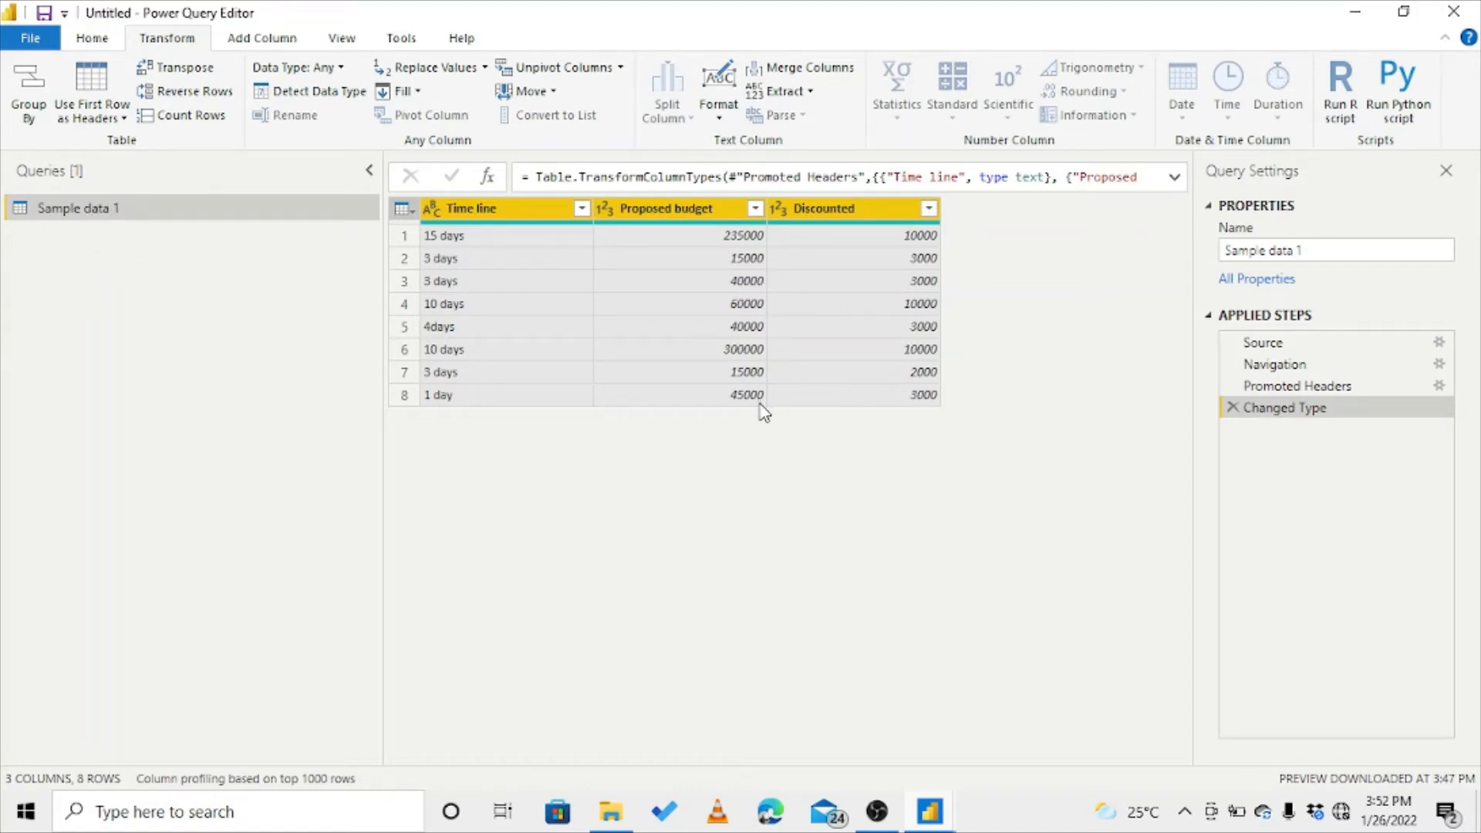
Close the query editor with its changes applied, and display the Sample data 1 table in the Data view.
{"action": "left_click", "coordinate": [88, 40]}
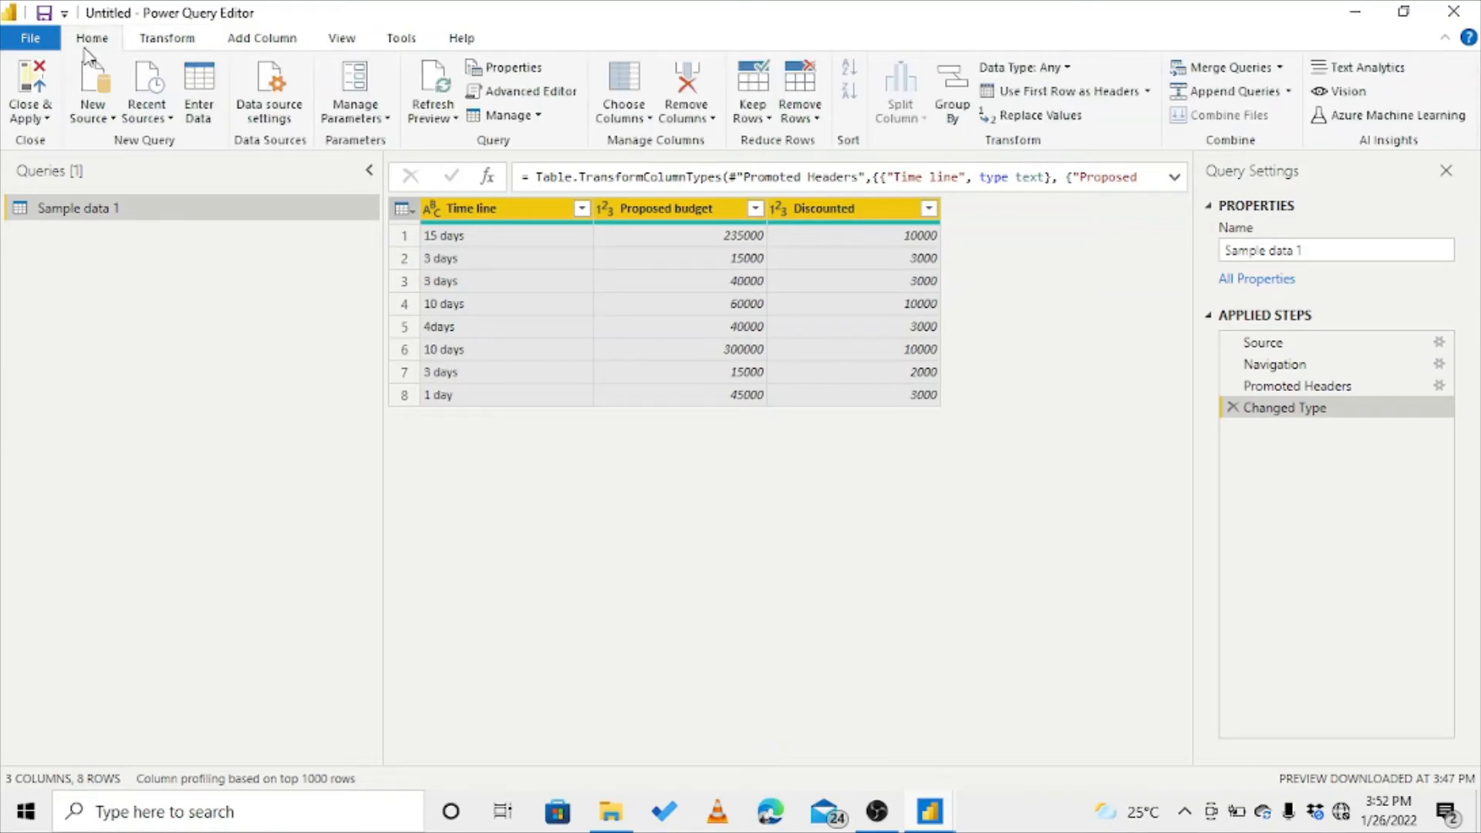
{"action": "left_click", "coordinate": [46, 118]}
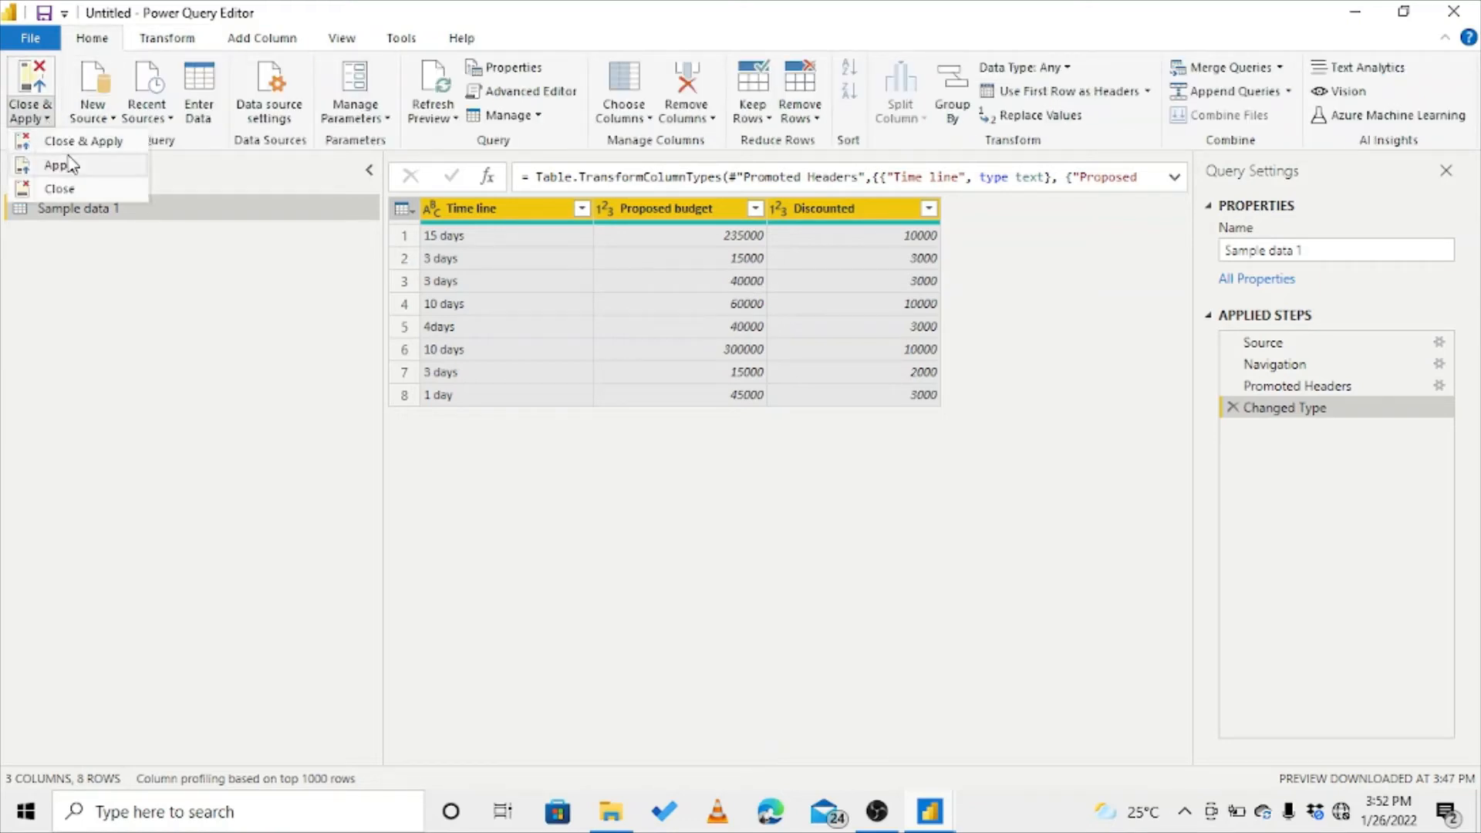
{"action": "left_click", "coordinate": [77, 144]}
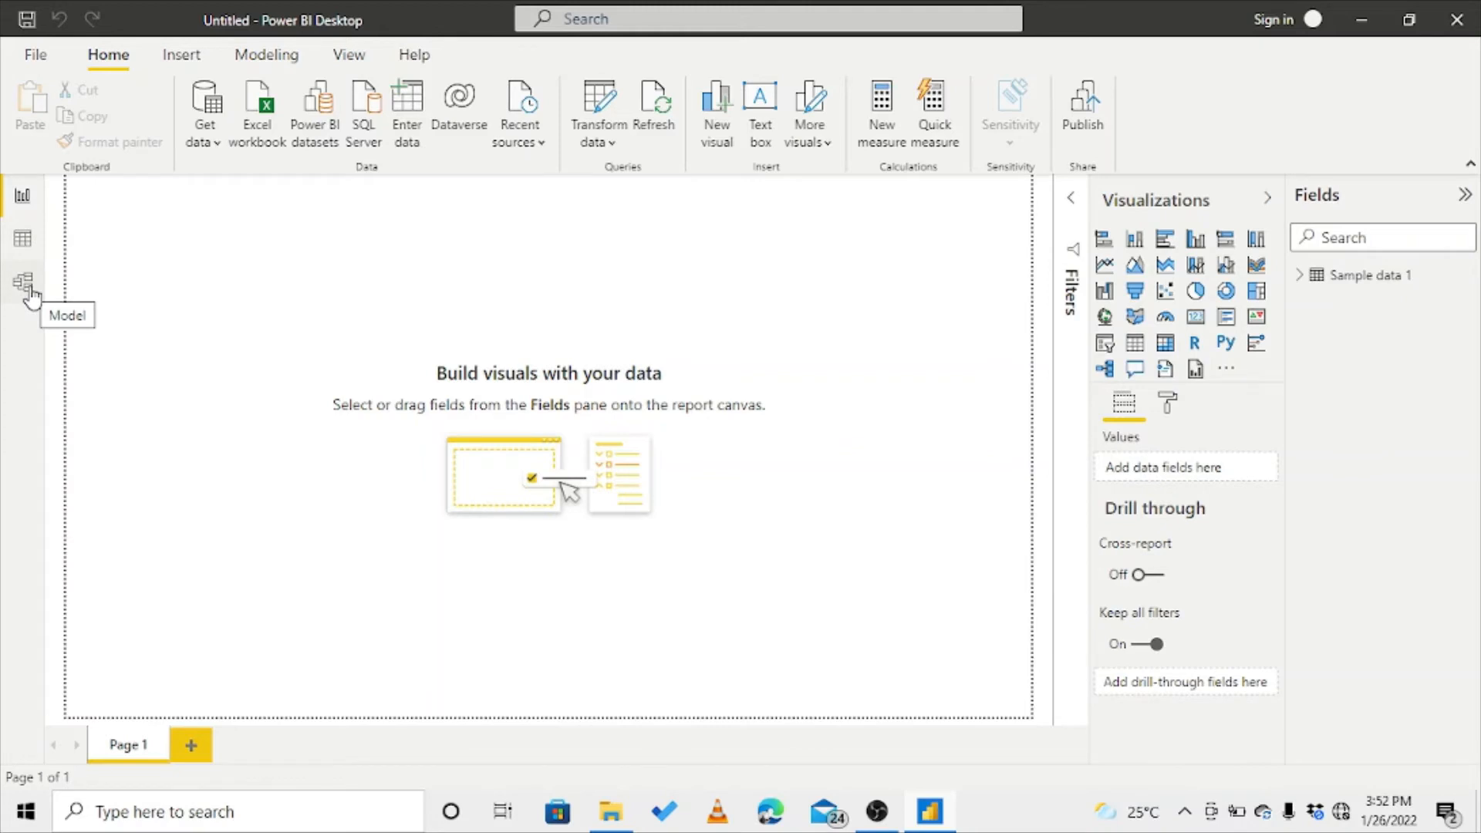
{"action": "left_click", "coordinate": [23, 245]}
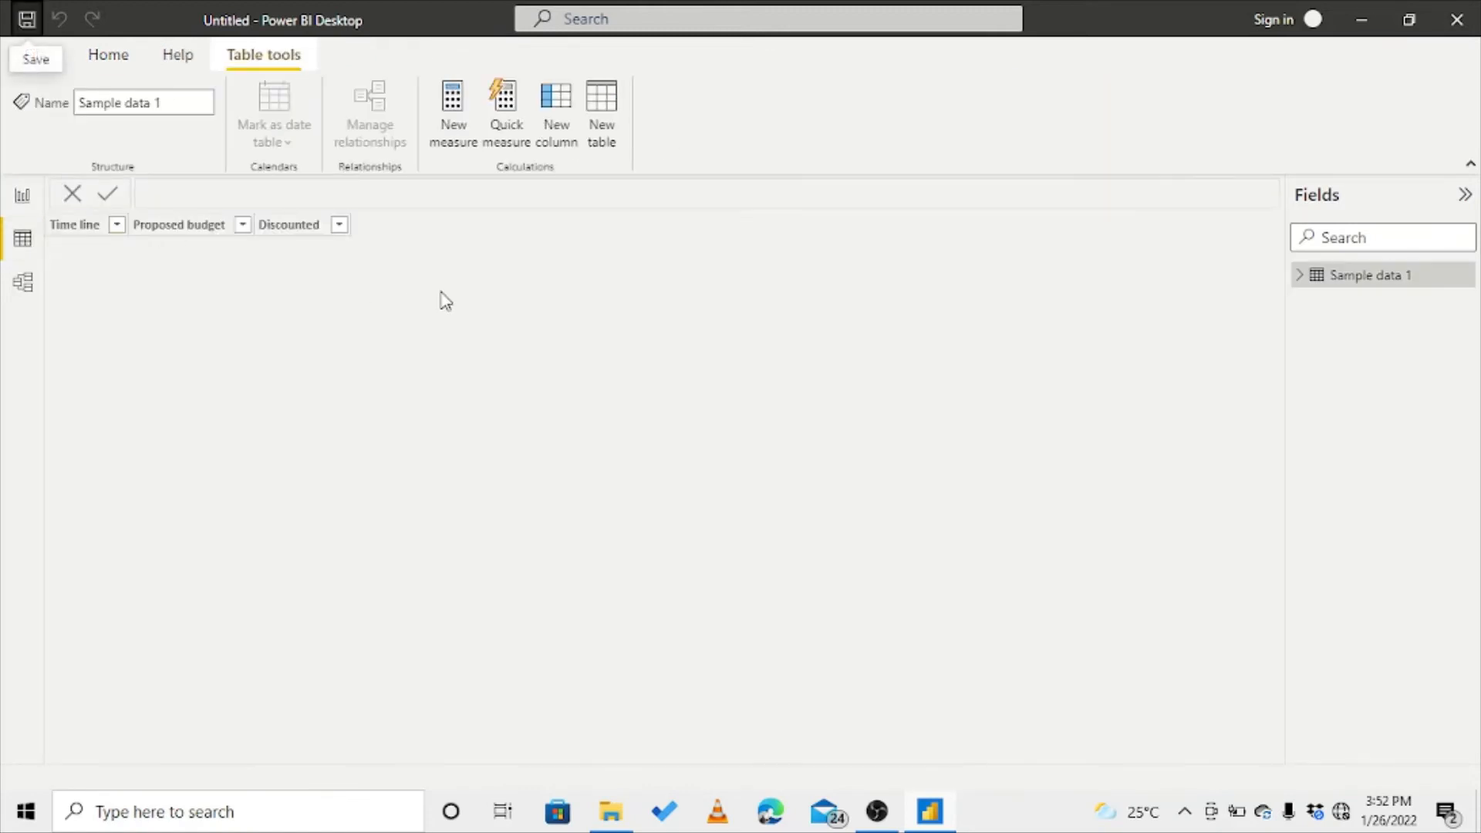
{"action": "left_click", "coordinate": [1360, 282]}
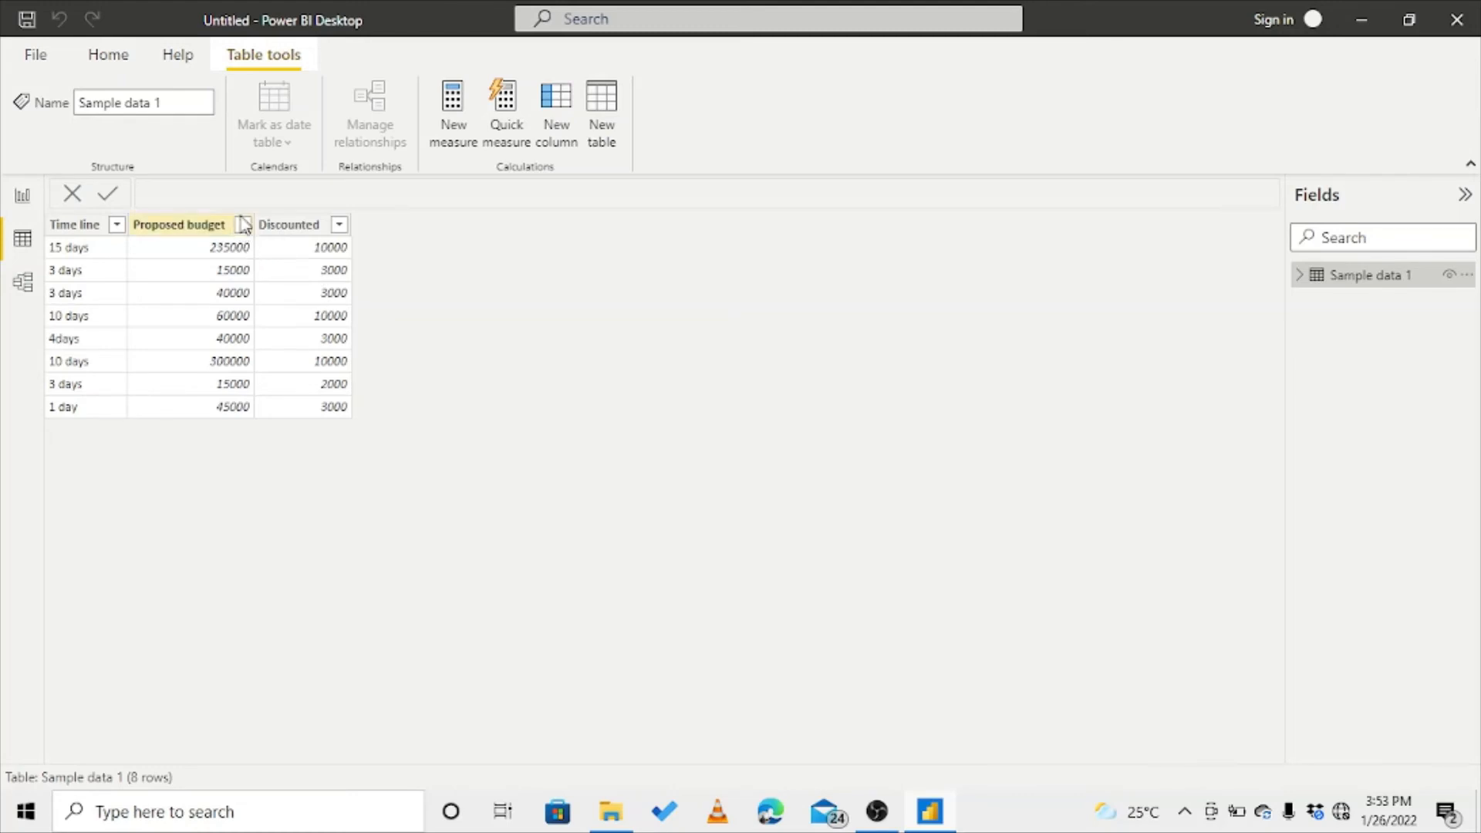
Get data from the CSV file Sample 1 in the Power BI Training folder and open it for transformation.
{"action": "left_click", "coordinate": [124, 55]}
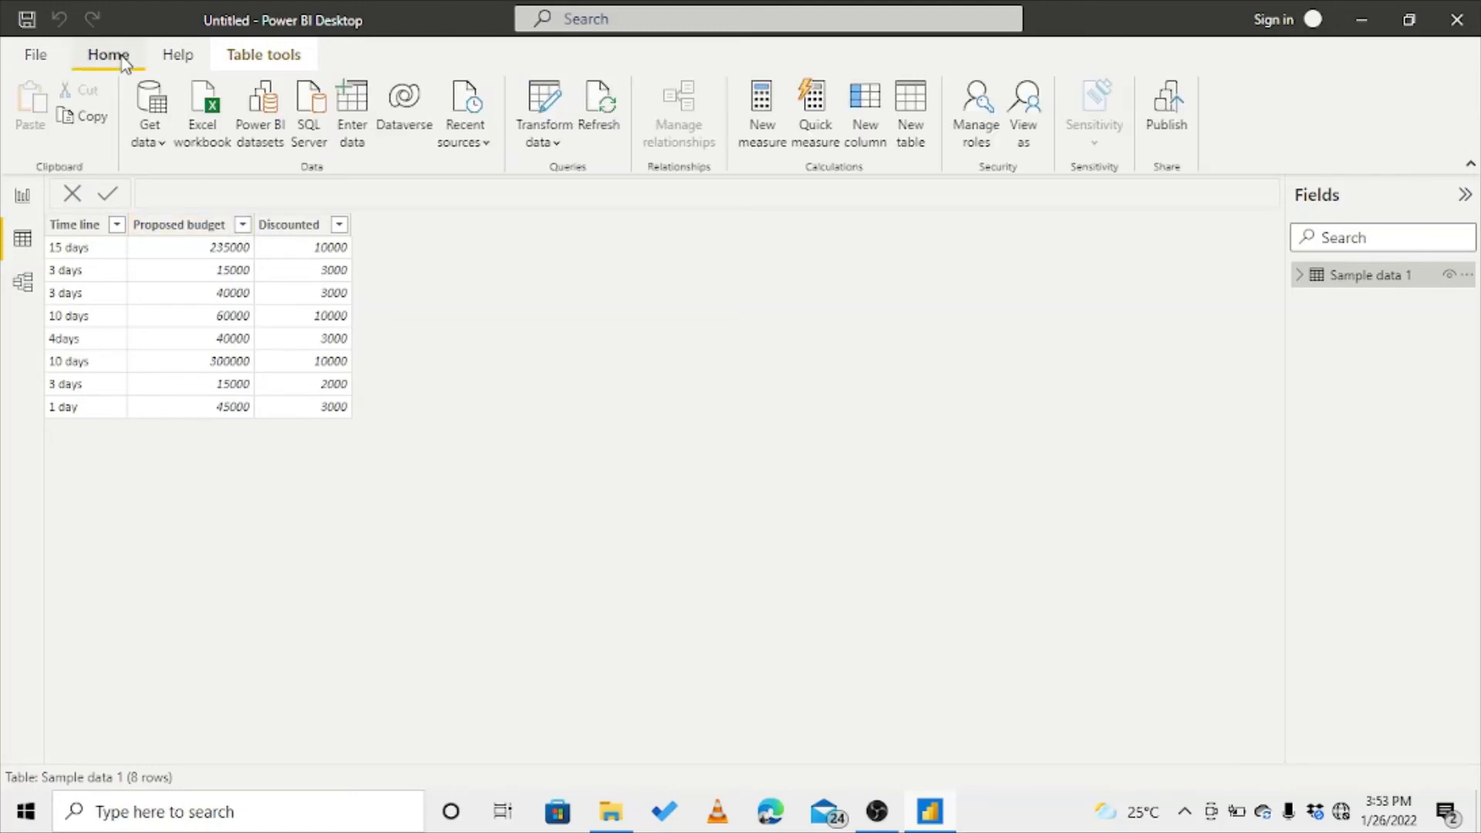
{"action": "left_click", "coordinate": [162, 144]}
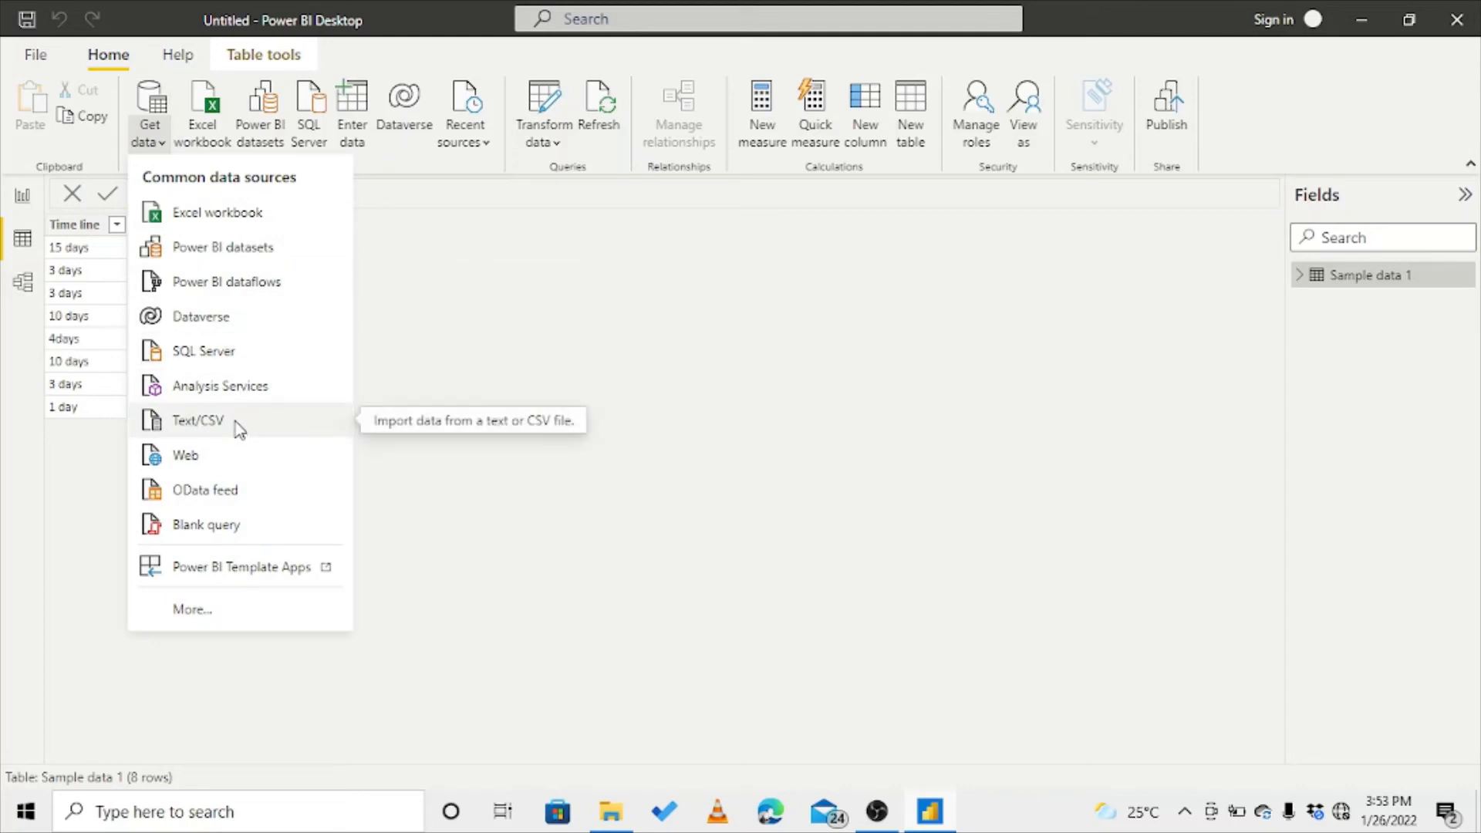
{"action": "left_click", "coordinate": [199, 421]}
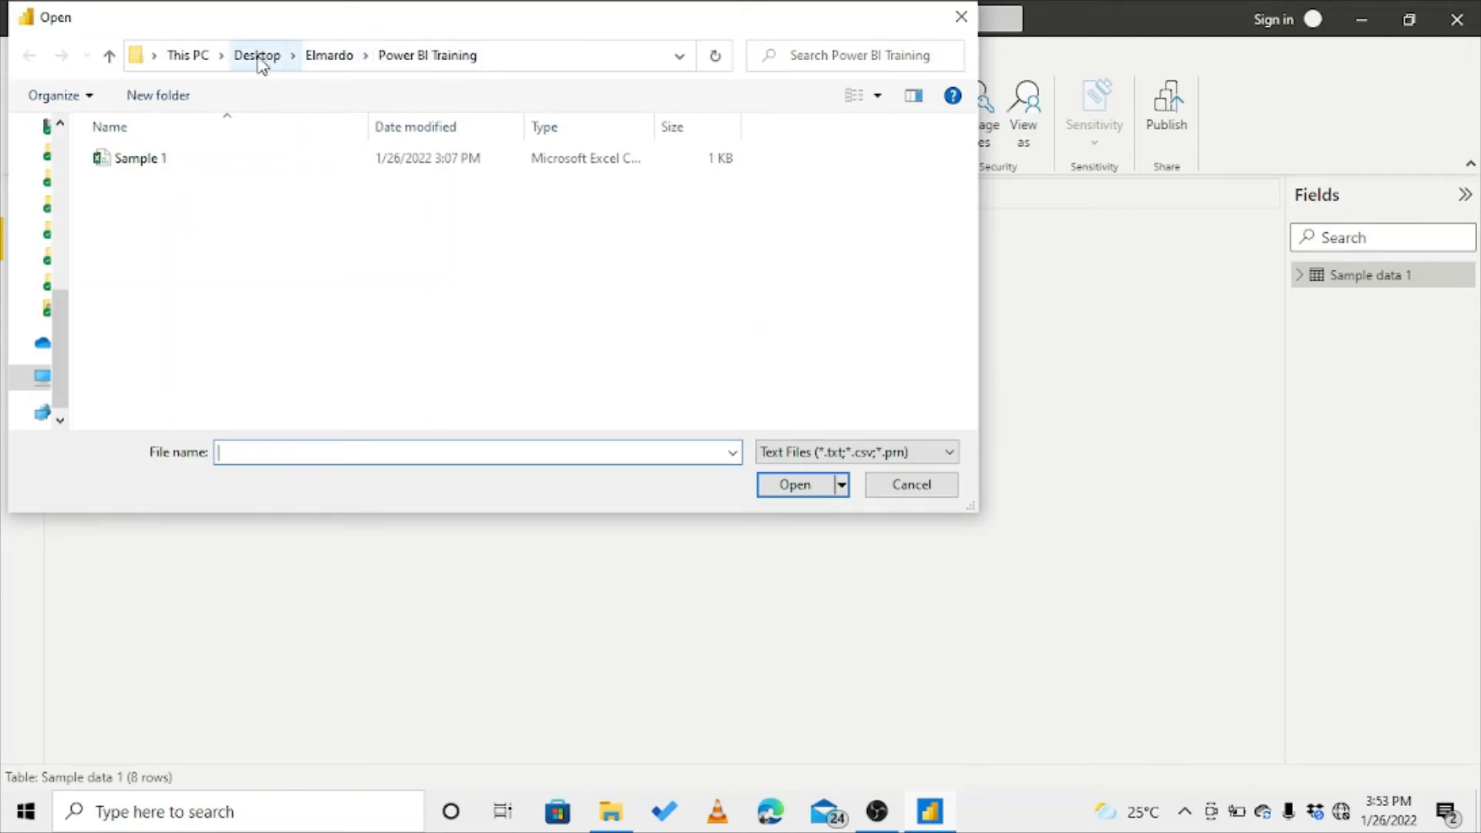
{"action": "left_click", "coordinate": [343, 61]}
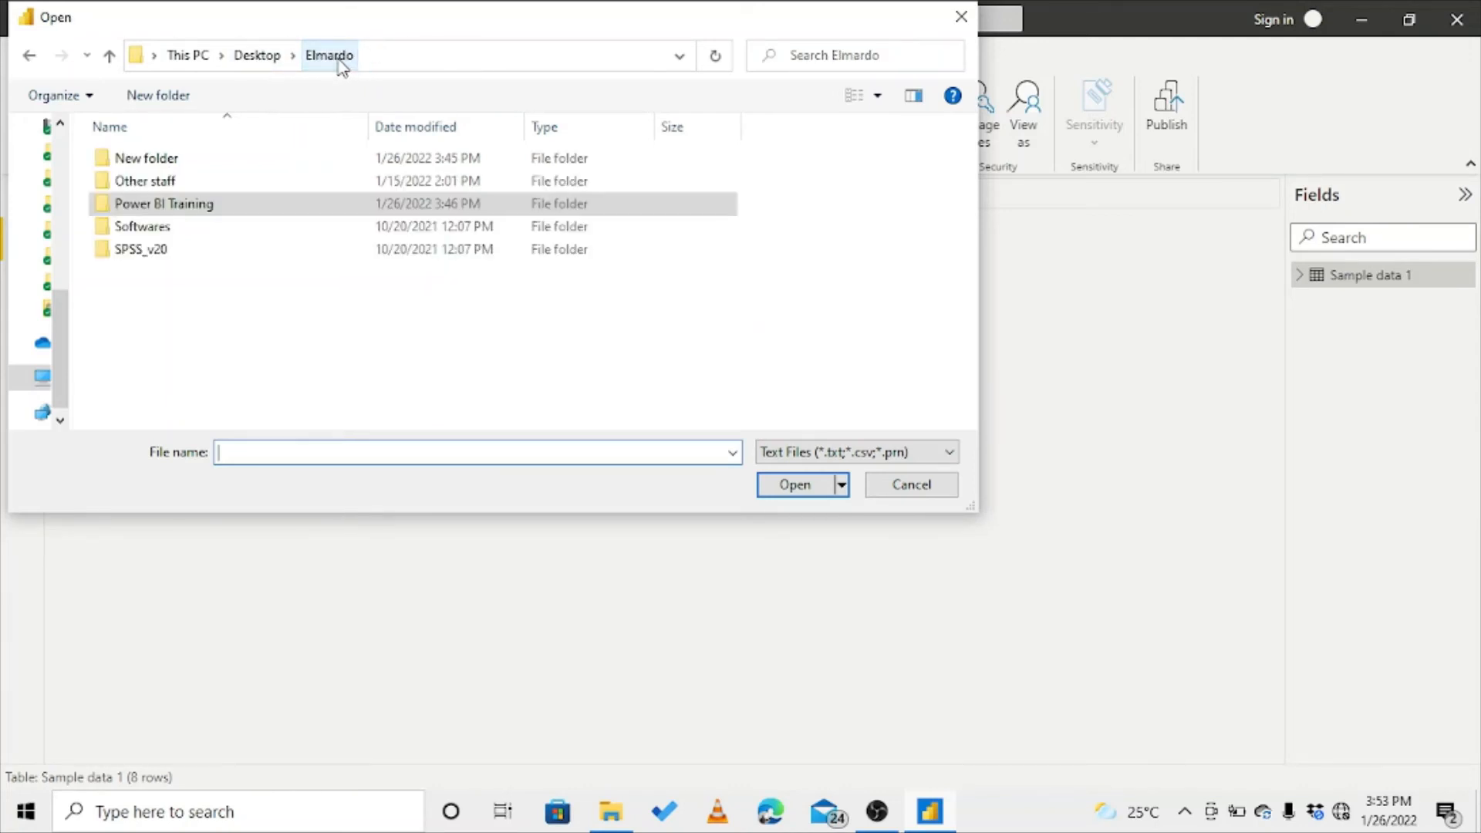
{"action": "double_click", "coordinate": [228, 208]}
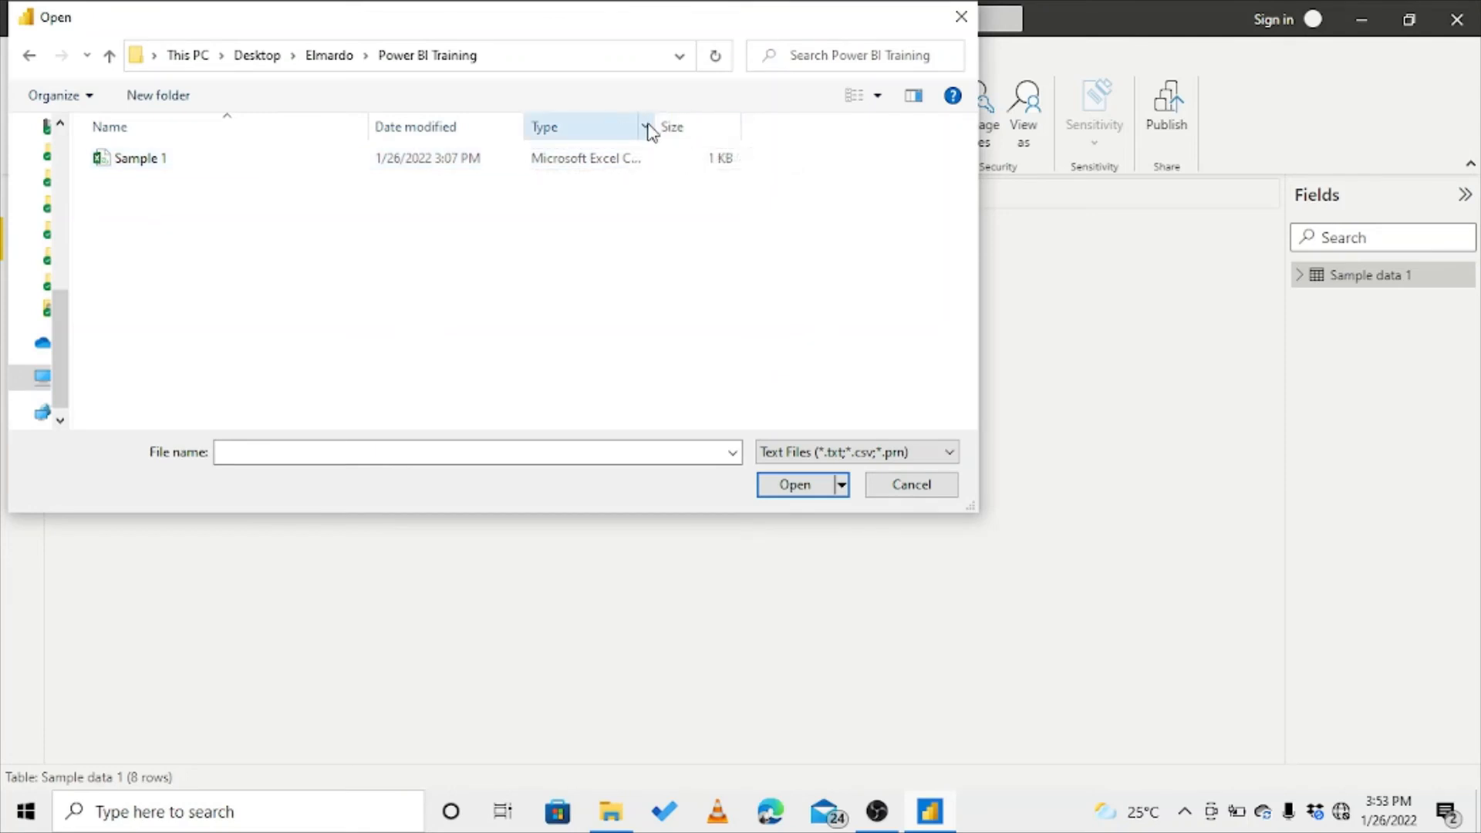
{"action": "left_click_drag", "start_coordinate": [653, 126], "coordinate": [808, 147]}
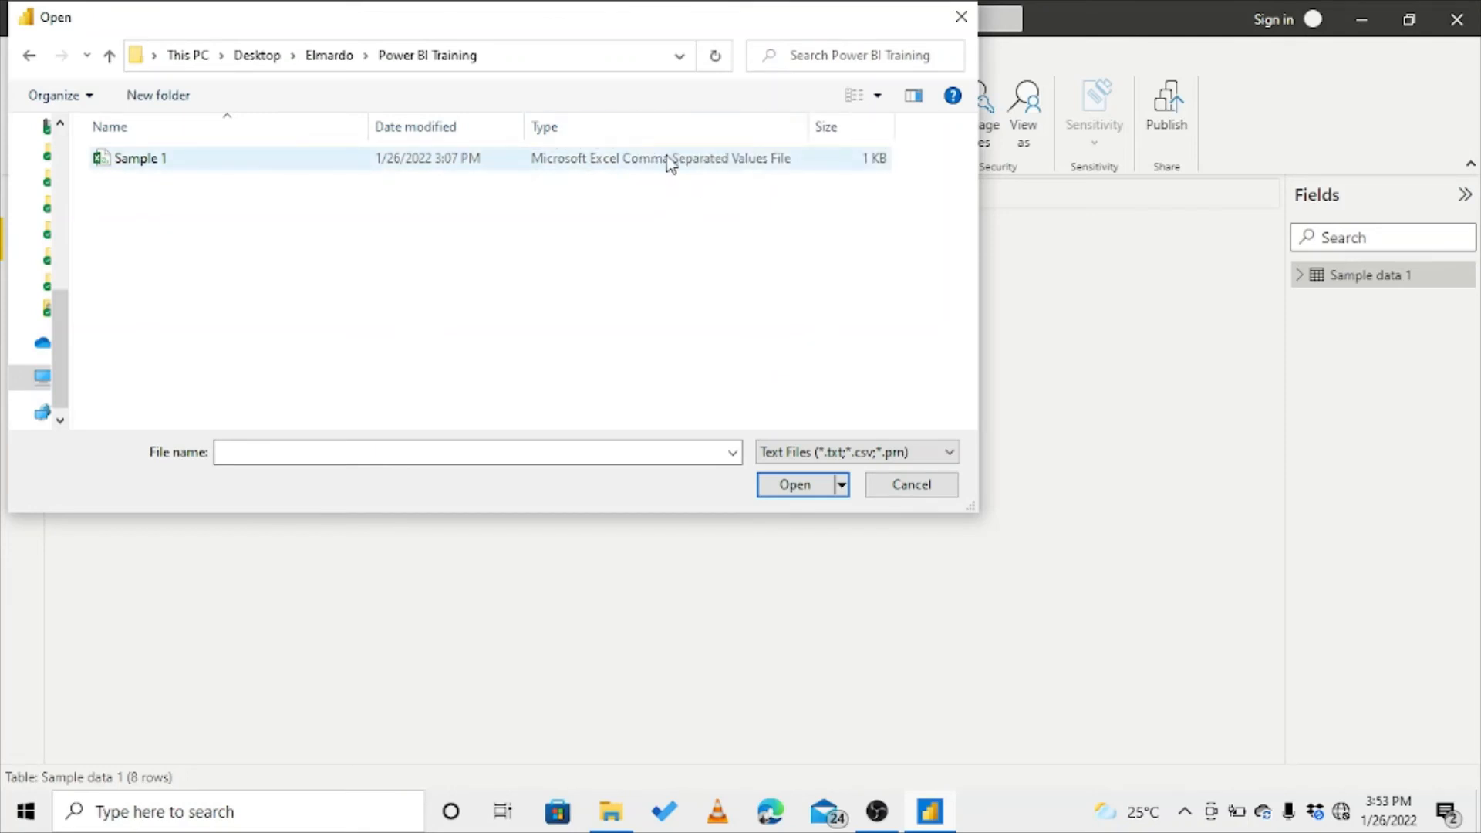
{"action": "double_click", "coordinate": [244, 164]}
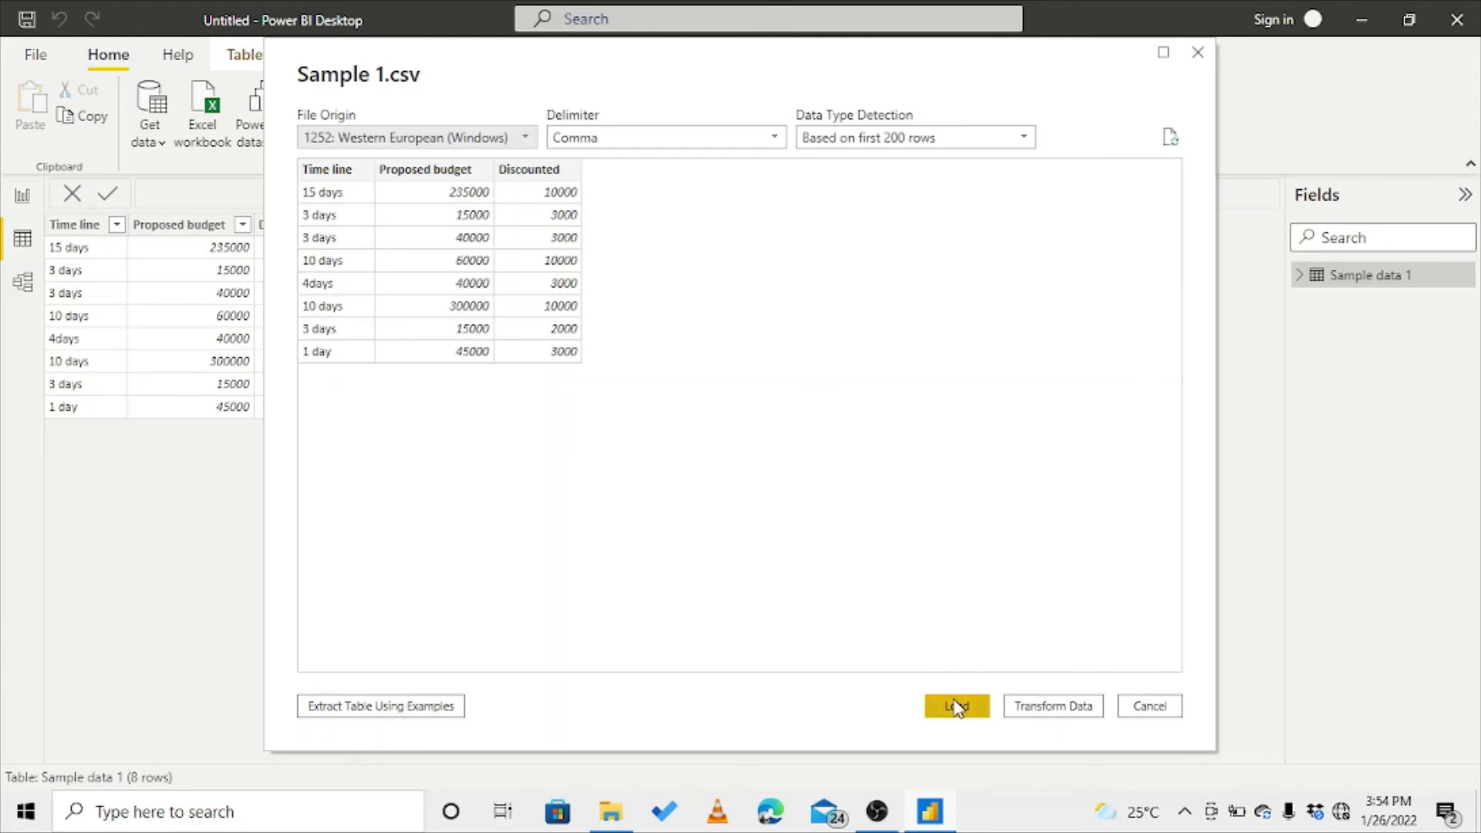
{"action": "left_click", "coordinate": [1054, 707]}
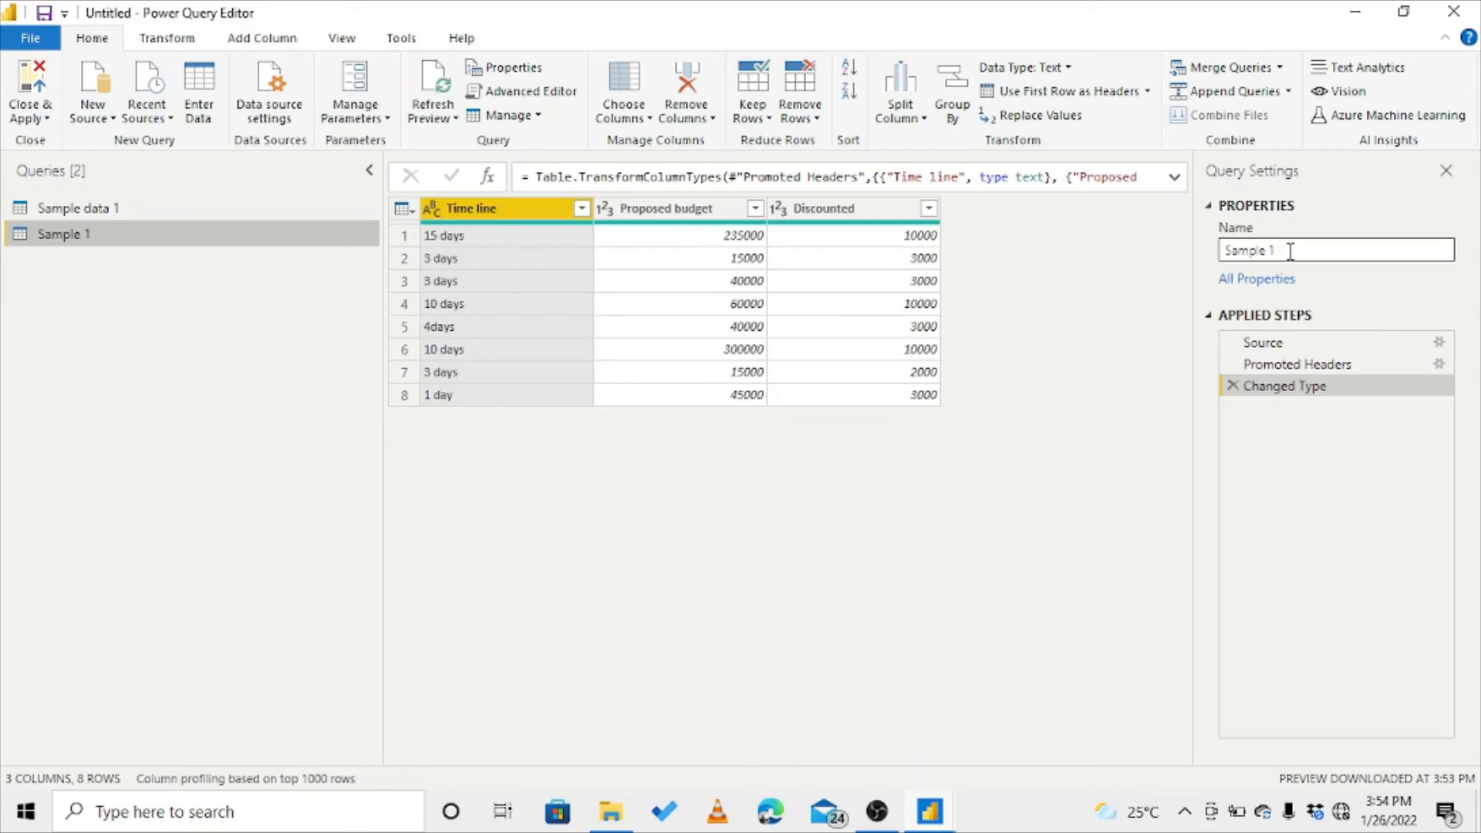
Rename the newly imported CSV query to Sample data 2.
{"action": "left_click_drag", "start_coordinate": [1291, 249], "coordinate": [1229, 252]}
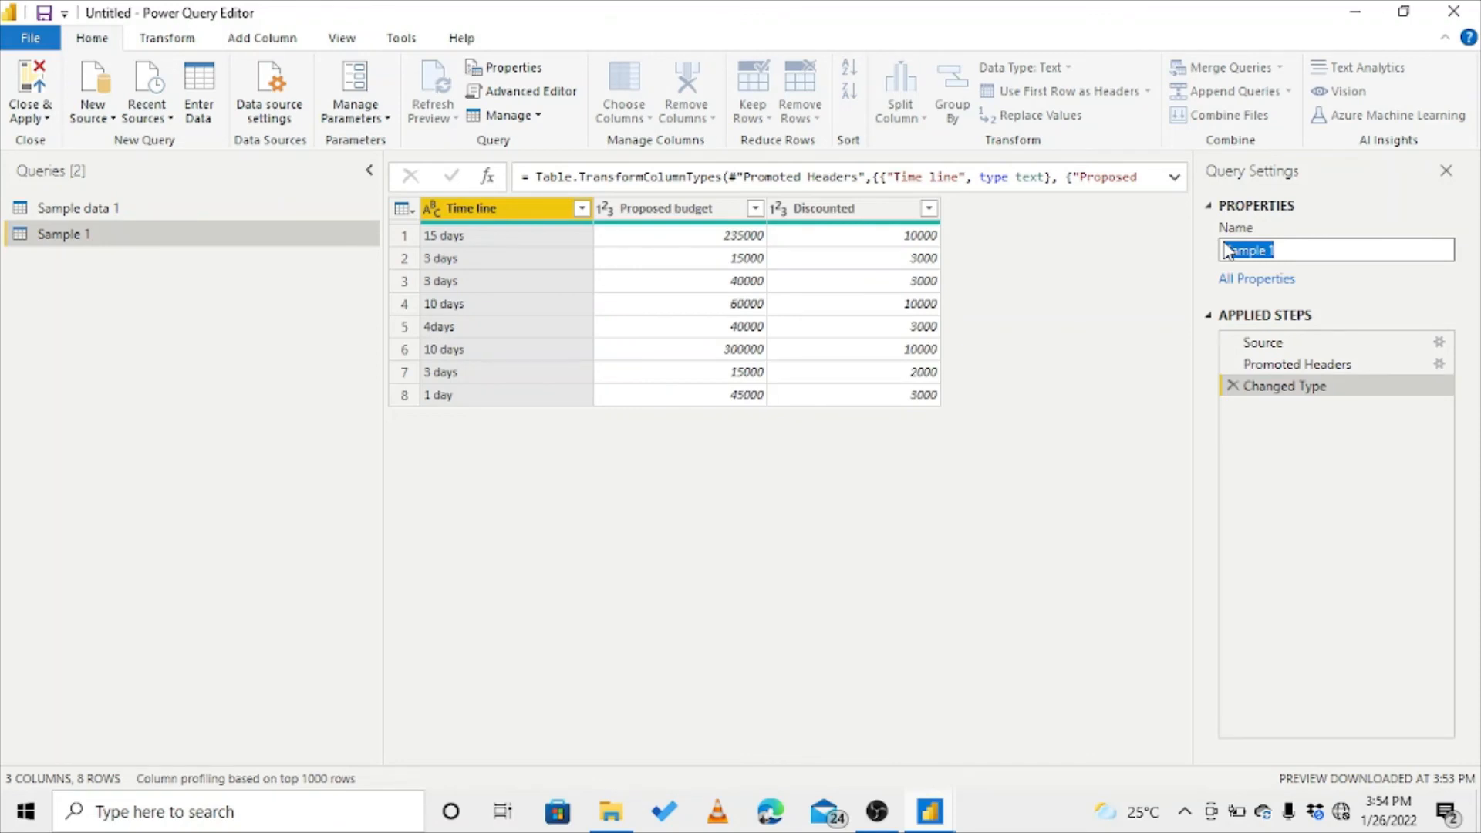
{"action": "type", "text": "S"}
{"action": "type", "text": "ample data 2"}
{"action": "key", "text": "Return"}
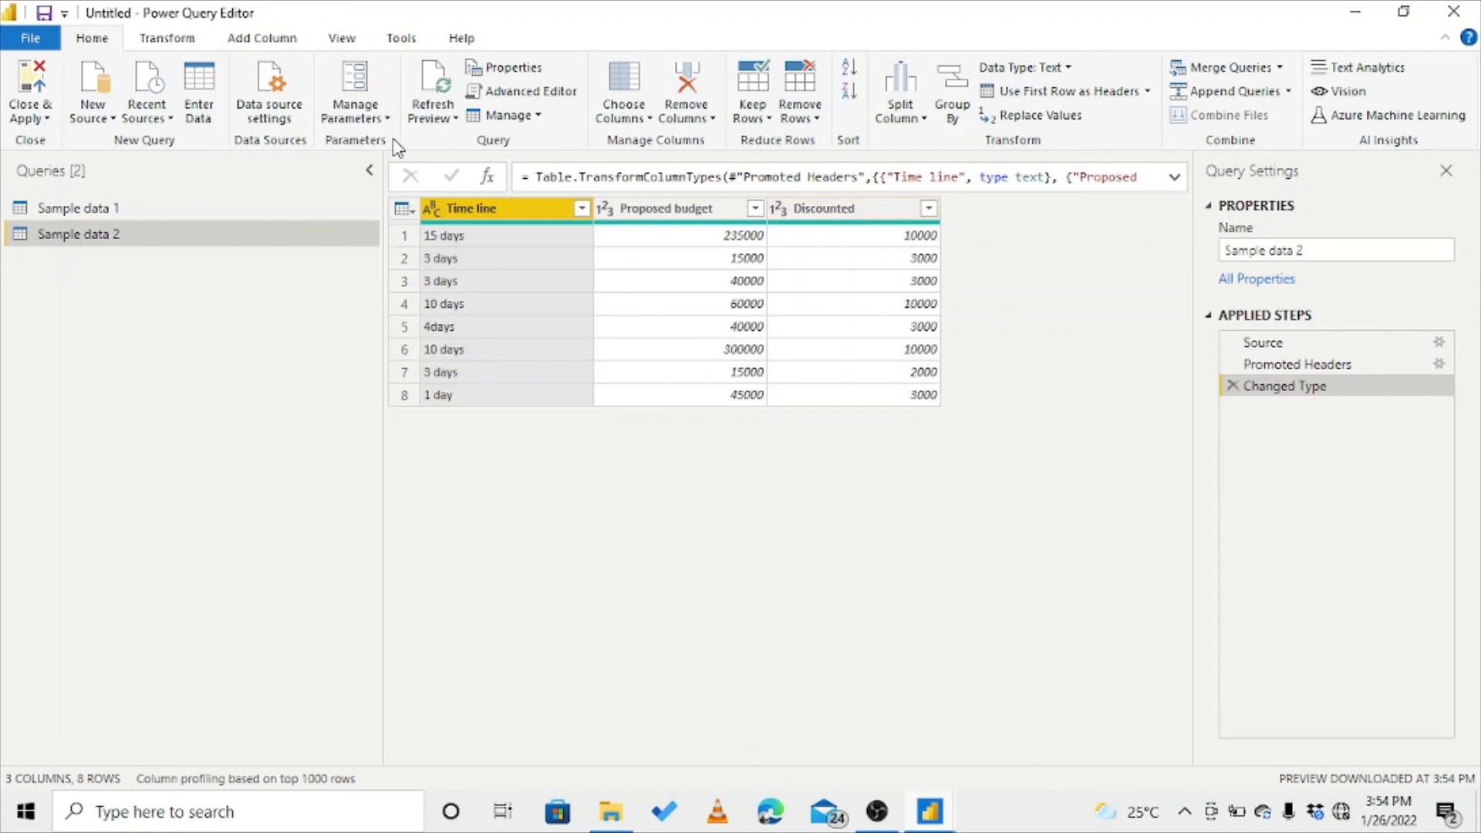
Apply the query changes while closing the editor, and display the rows of the Sample data 2 table.
{"action": "left_click", "coordinate": [49, 119]}
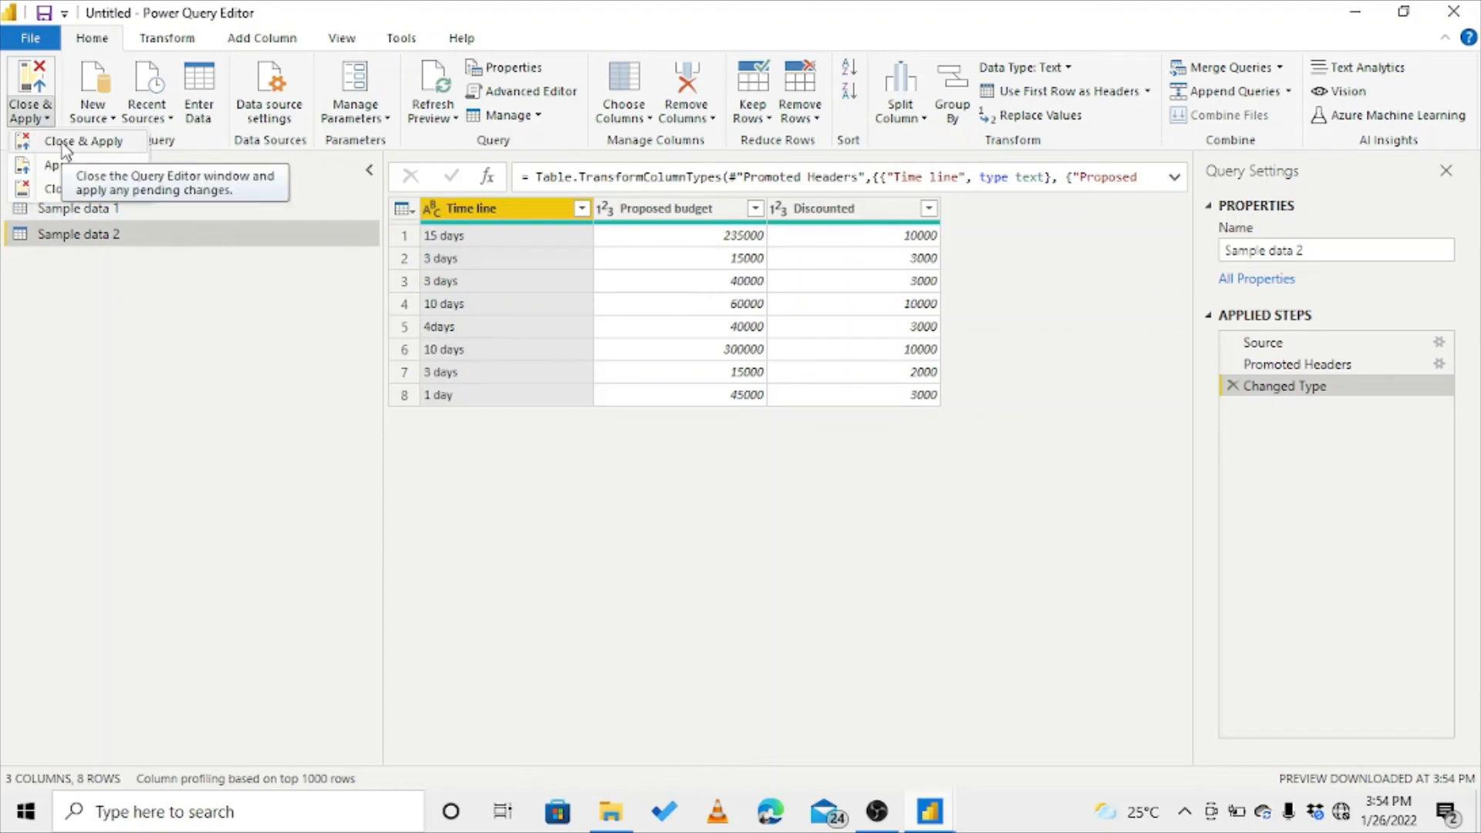
{"action": "left_click", "coordinate": [68, 143]}
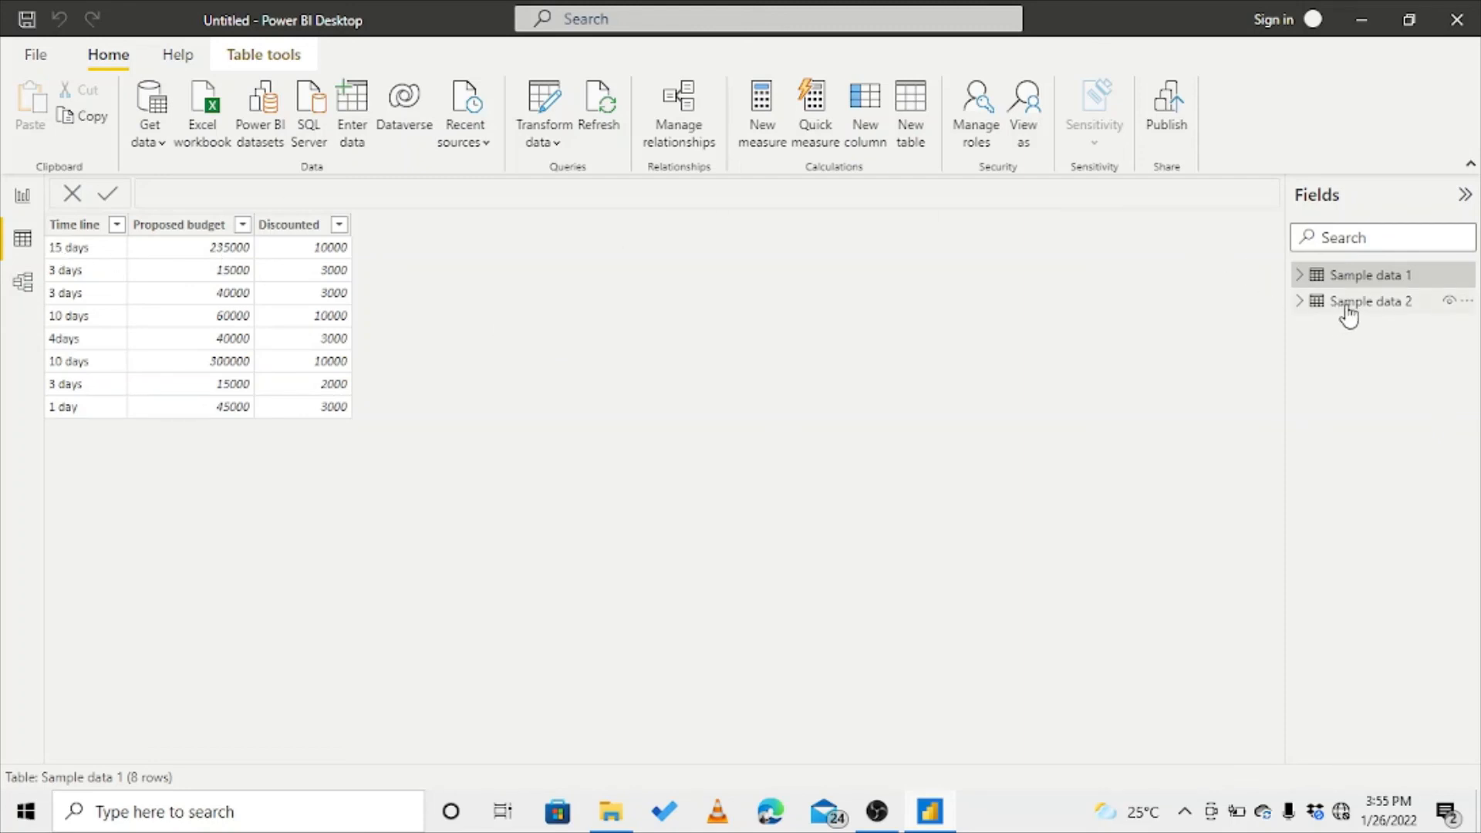
{"action": "mouse_move", "coordinate": [1352, 314]}
{"action": "left_click", "coordinate": [1358, 312]}
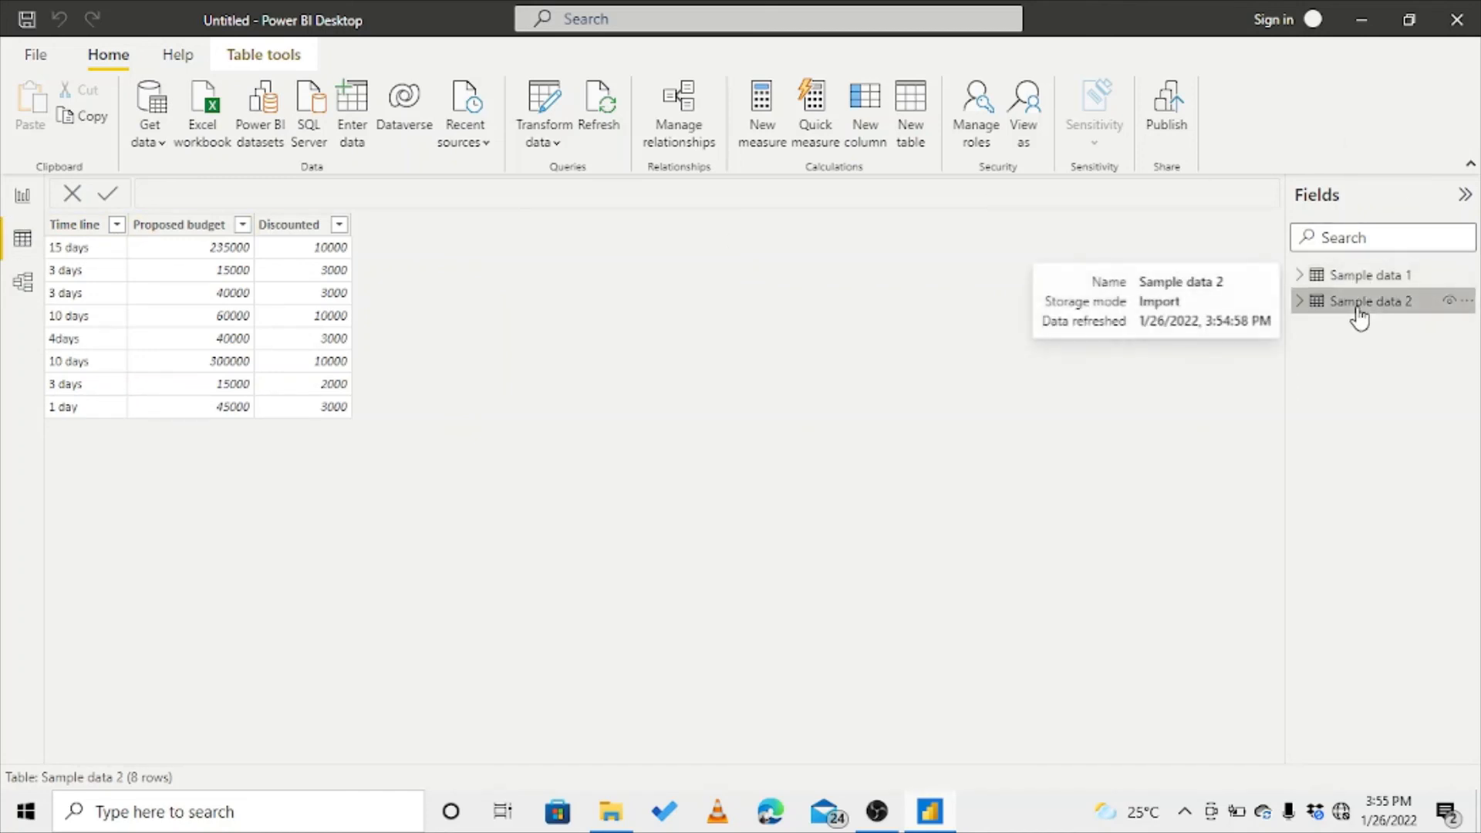